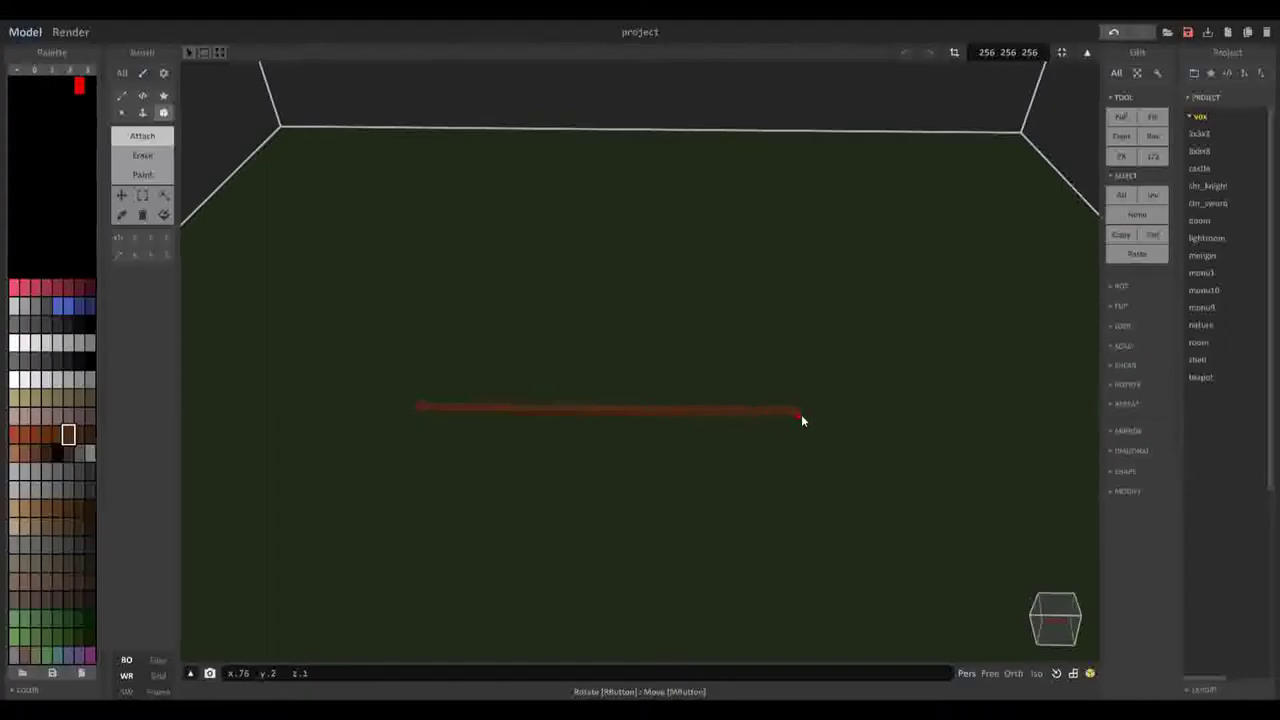
- Try to lay out a rectangular brick outline on the ground, one straight side at a time
drag(817, 415, 816, 412)
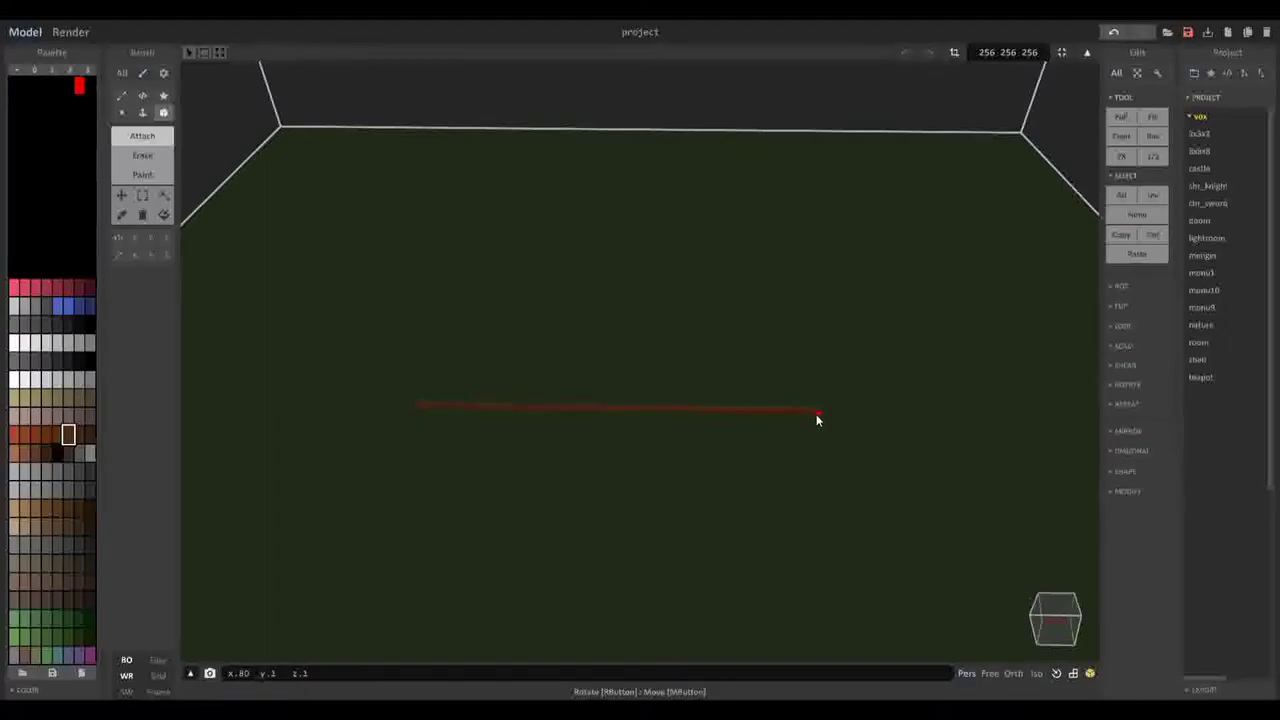
mouse_move(817, 420)
right_down()
mouse_move(863, 423)
mouse_move(561, 491)
mouse_move(500, 466)
right_up()
drag(500, 466, 644, 514)
drag(737, 553, 740, 555)
right_drag(739, 554, 459, 517)
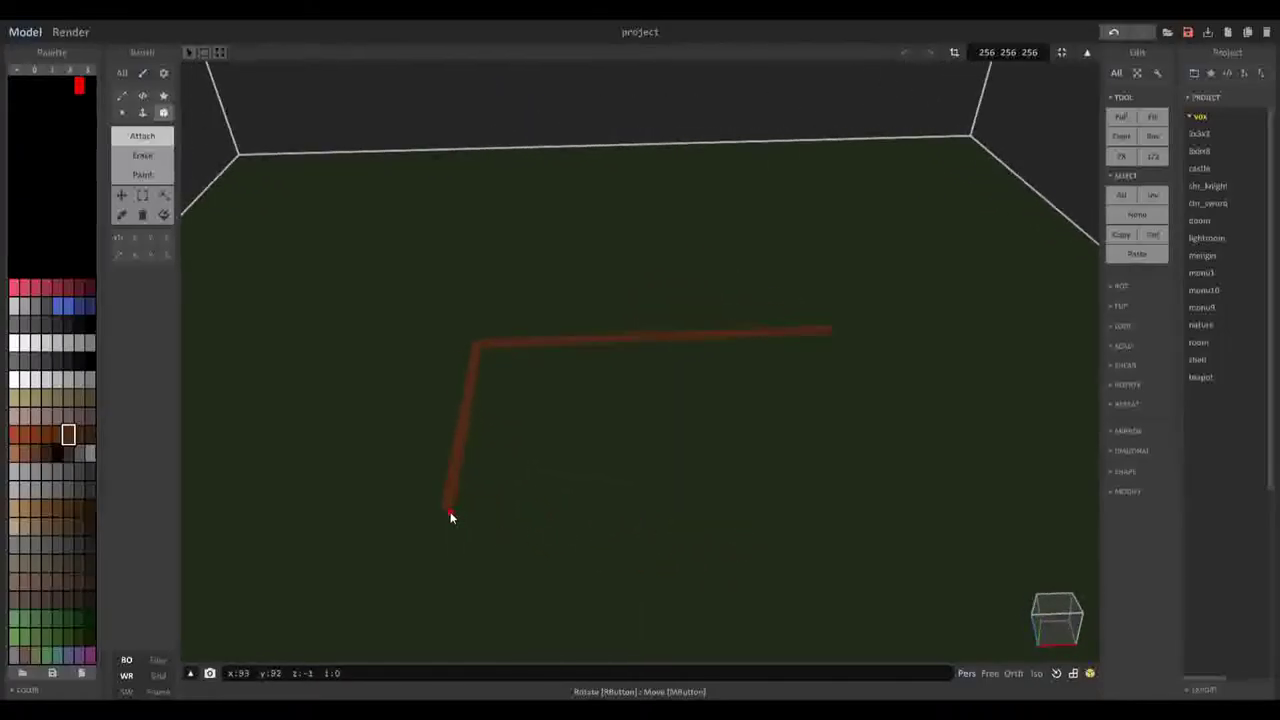
mouse_move(448, 514)
mouse_down()
mouse_move(711, 516)
mouse_move(897, 492)
mouse_move(884, 494)
mouse_up()
right_drag(884, 494, 416, 549)
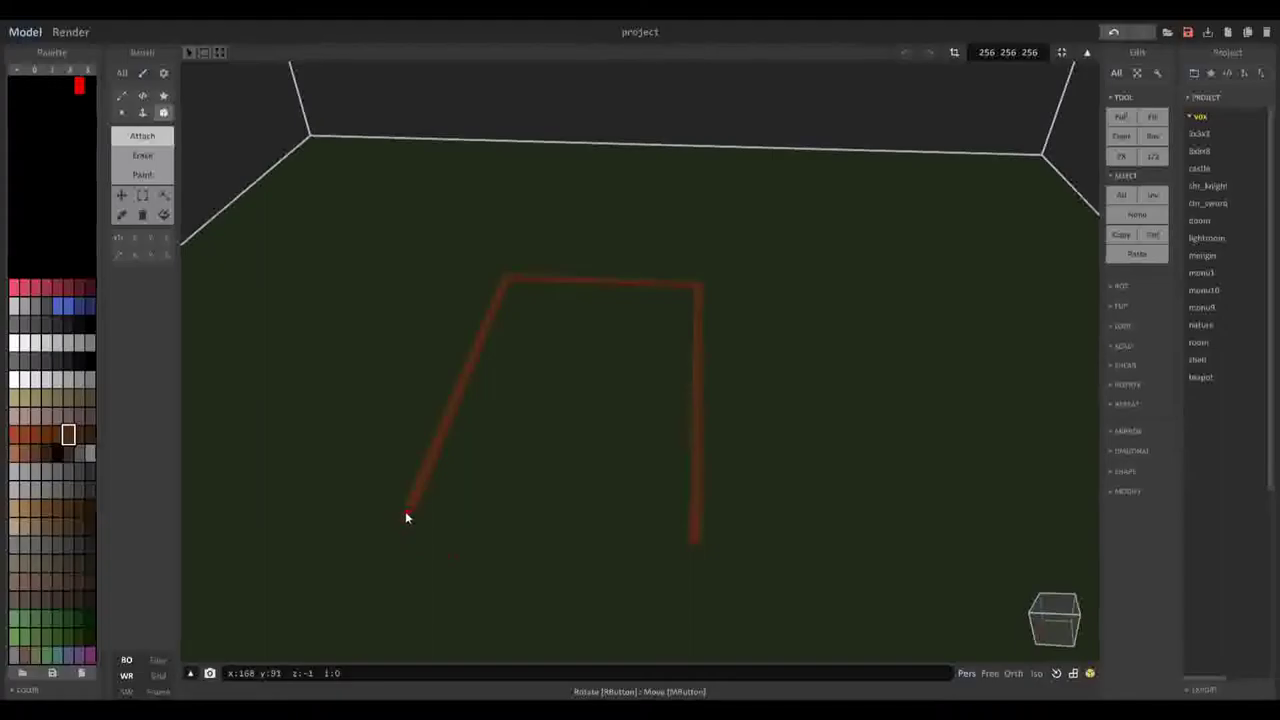
mouse_move(406, 517)
mouse_down()
mouse_move(654, 549)
mouse_move(689, 540)
mouse_up()
key(ctrl+z)
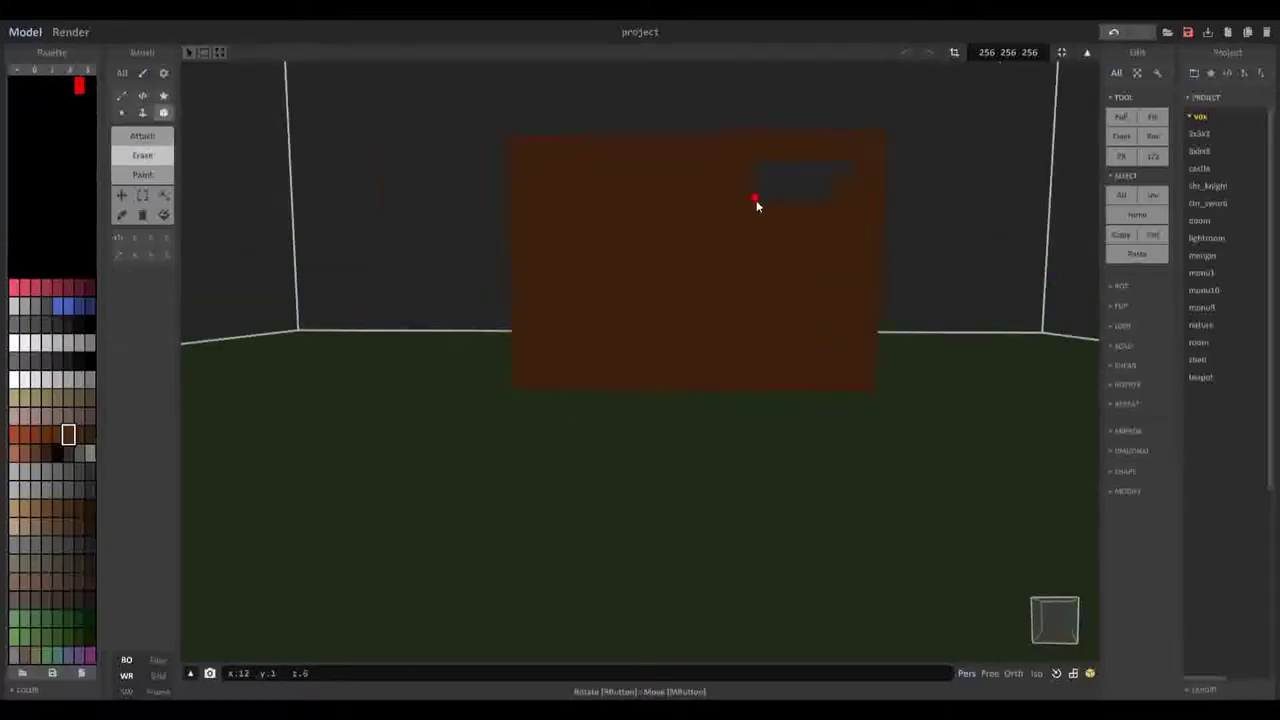
- Erase two wide window openings, one above the other, and a narrow upper opening beside them in the brick wall
drag(744, 236, 832, 237)
drag(837, 180, 838, 234)
click(771, 300)
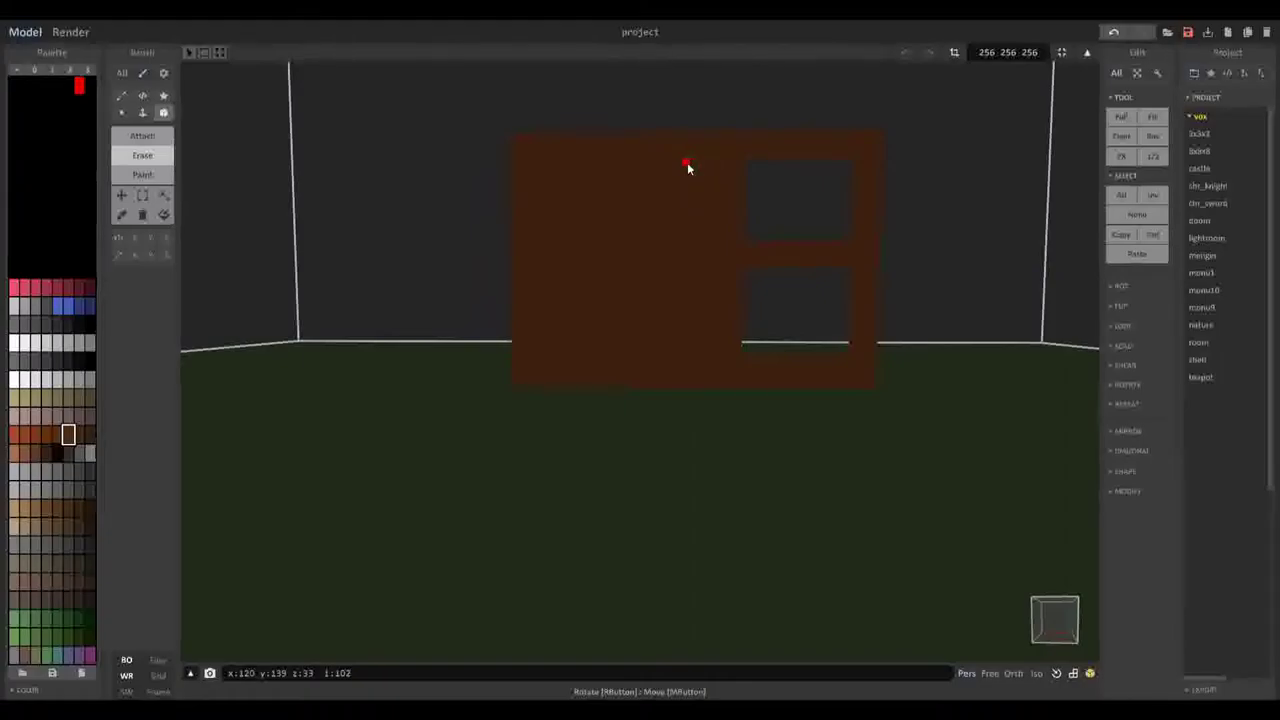
drag(682, 168, 655, 220)
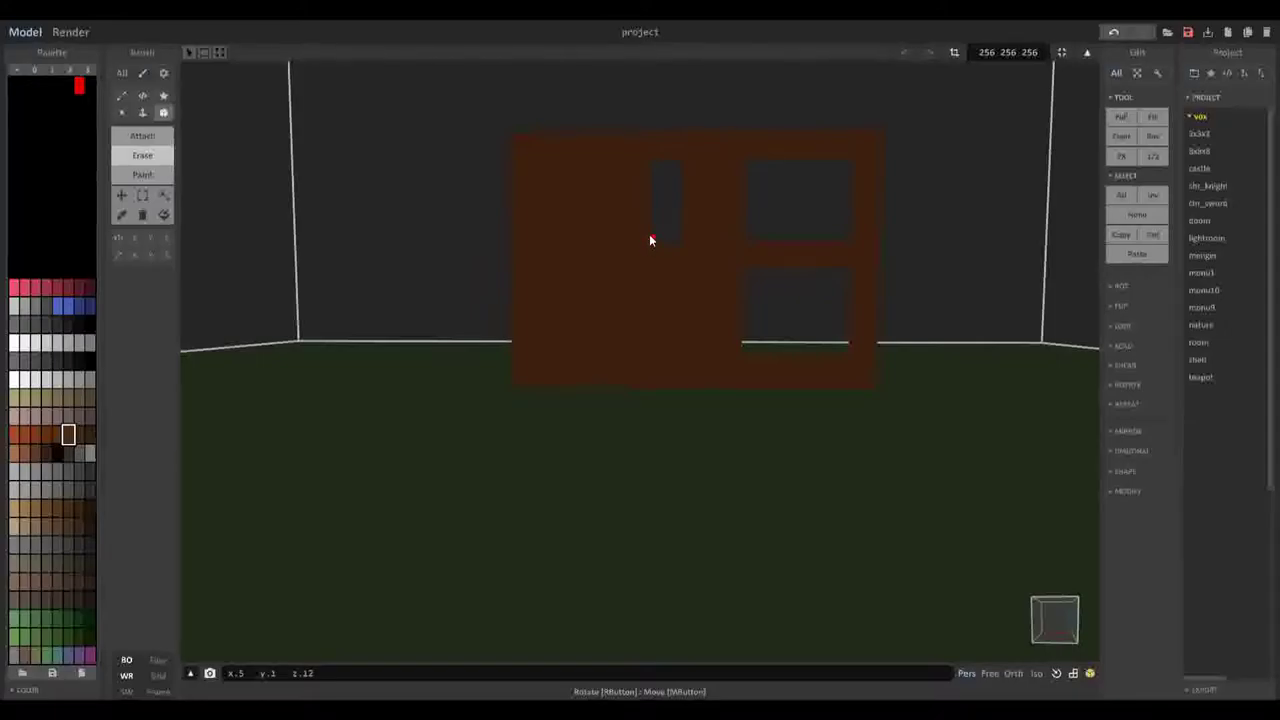
- Save the project under the name old soviet building1
key(F2)
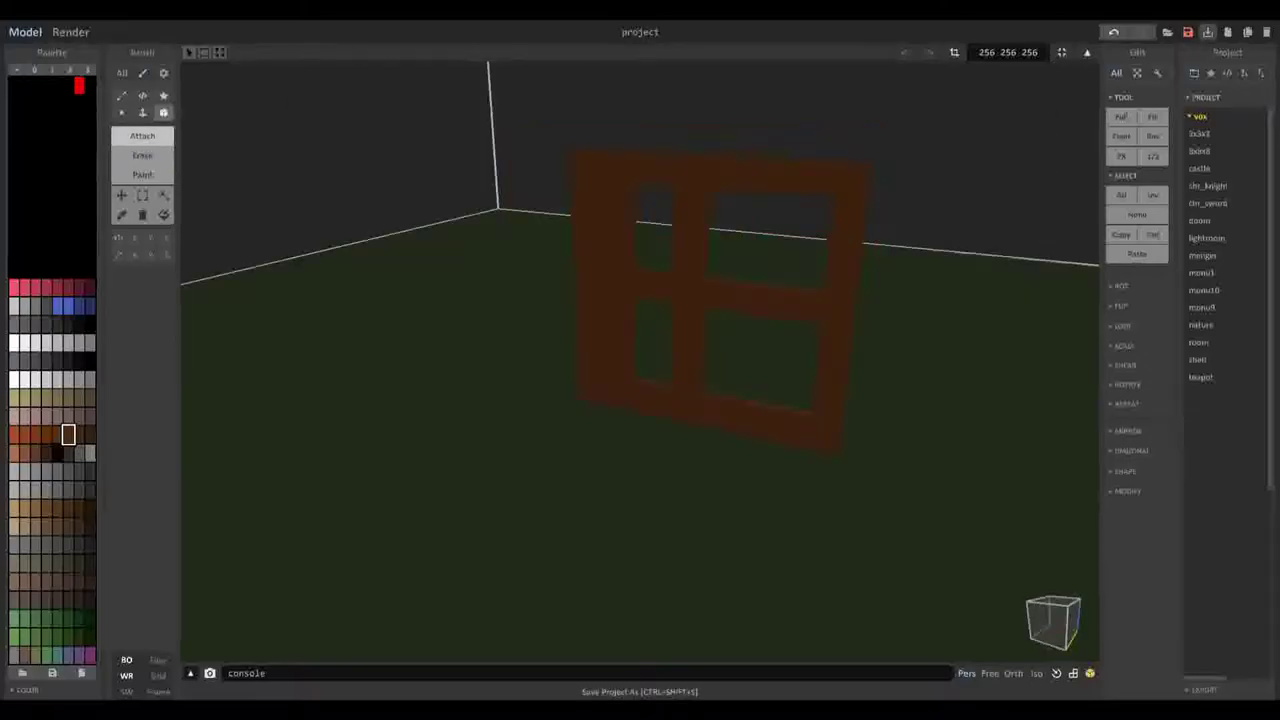
click(764, 294)
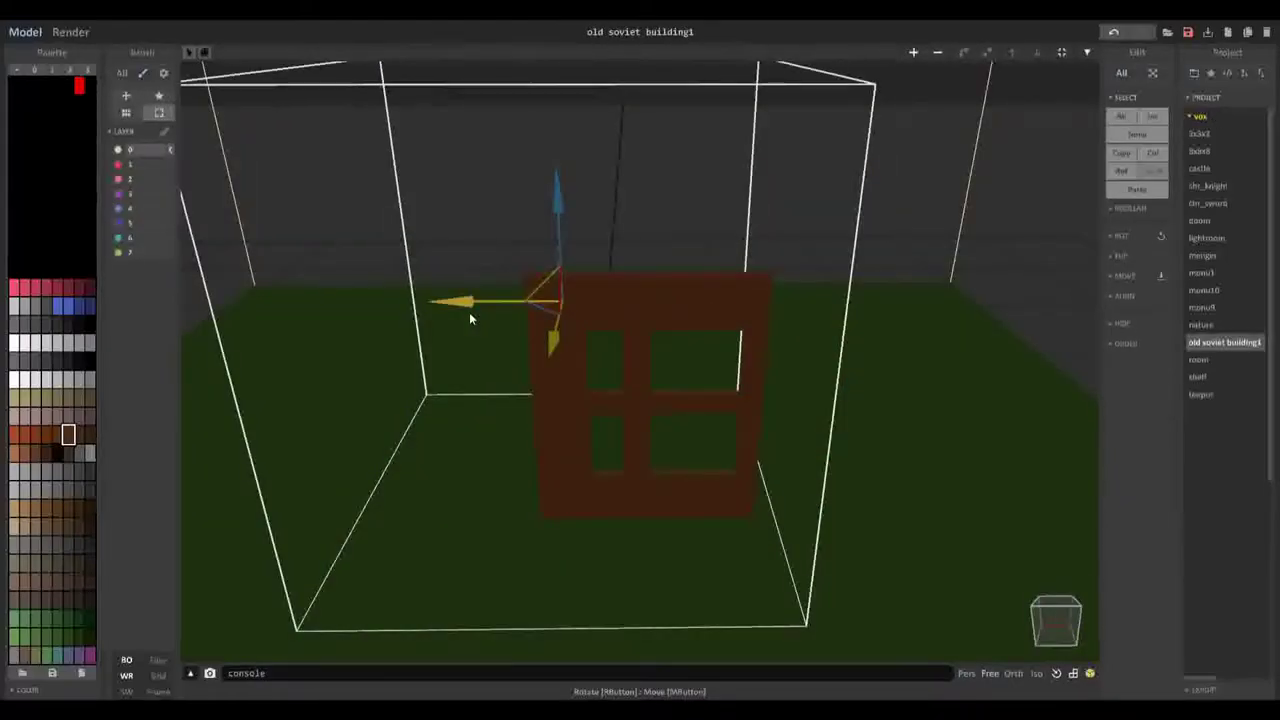
- Copy the windowed brick wall three times along the red axis to form a continuous row of four segments
right_drag(469, 318, 453, 258)
middle_drag(453, 258, 490, 299)
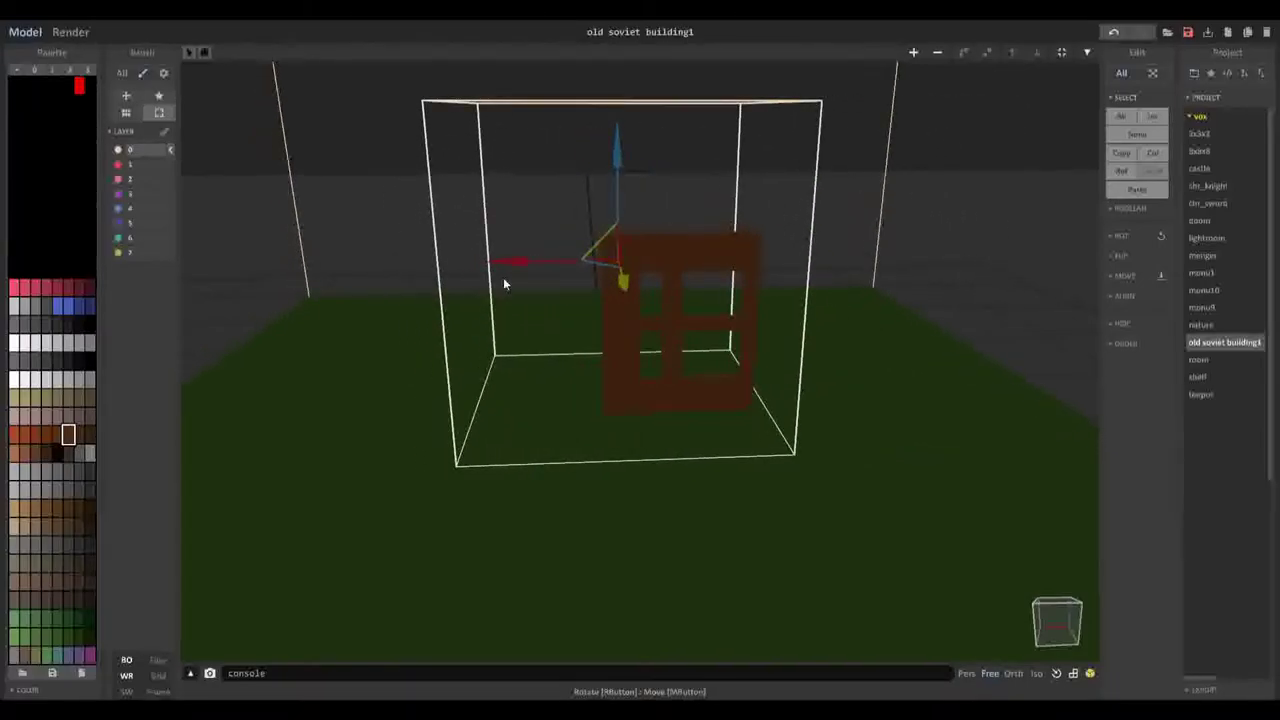
drag(512, 262, 356, 270)
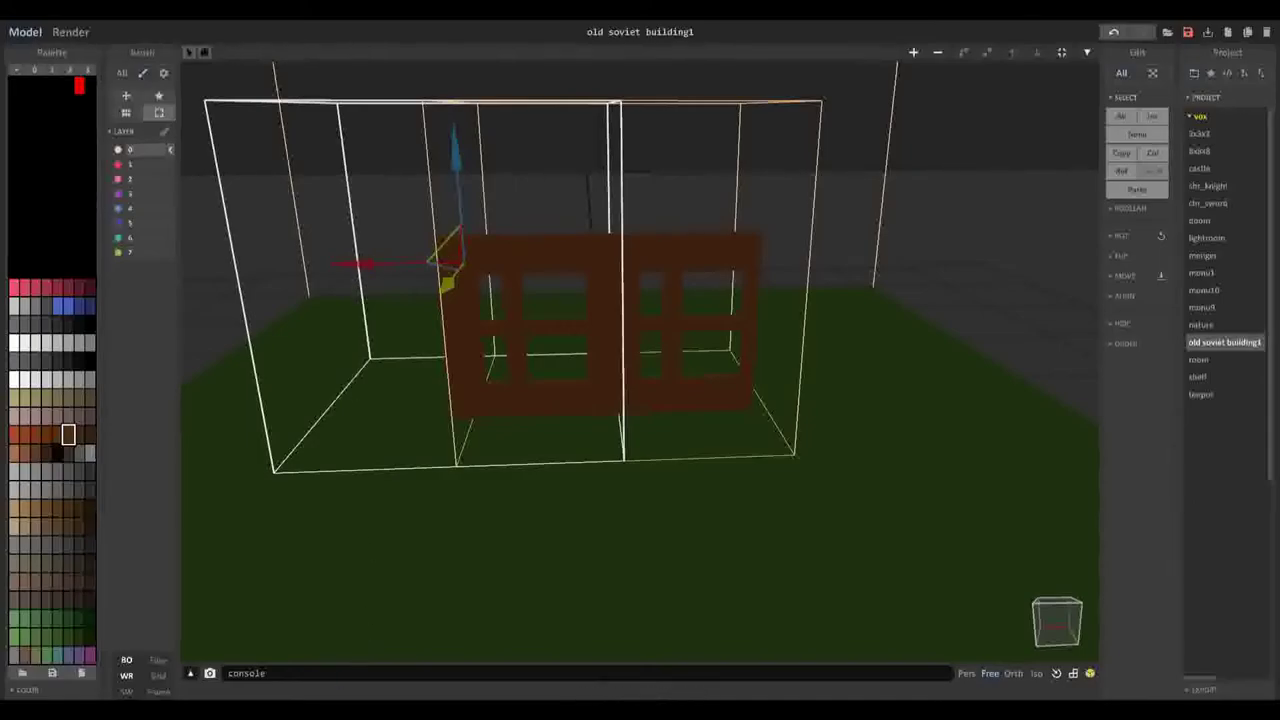
right_drag(363, 527, 374, 523)
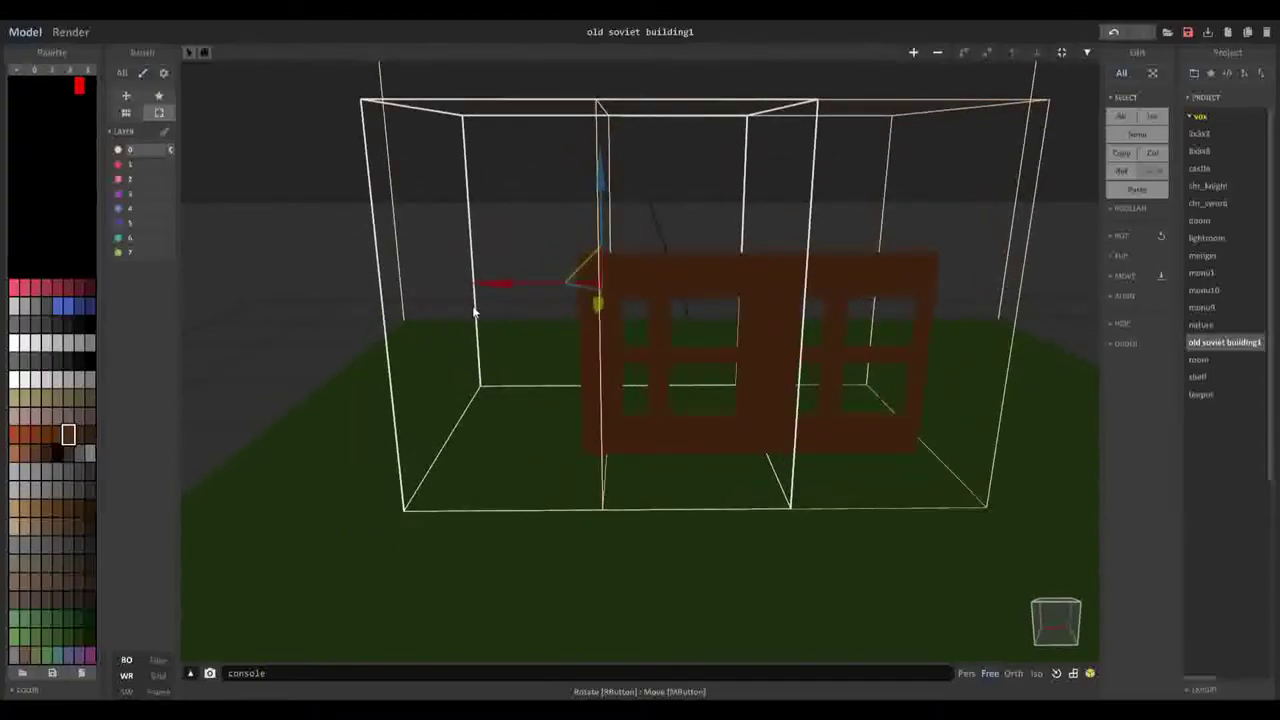
drag(498, 285, 327, 289)
middle_drag(382, 409, 394, 418)
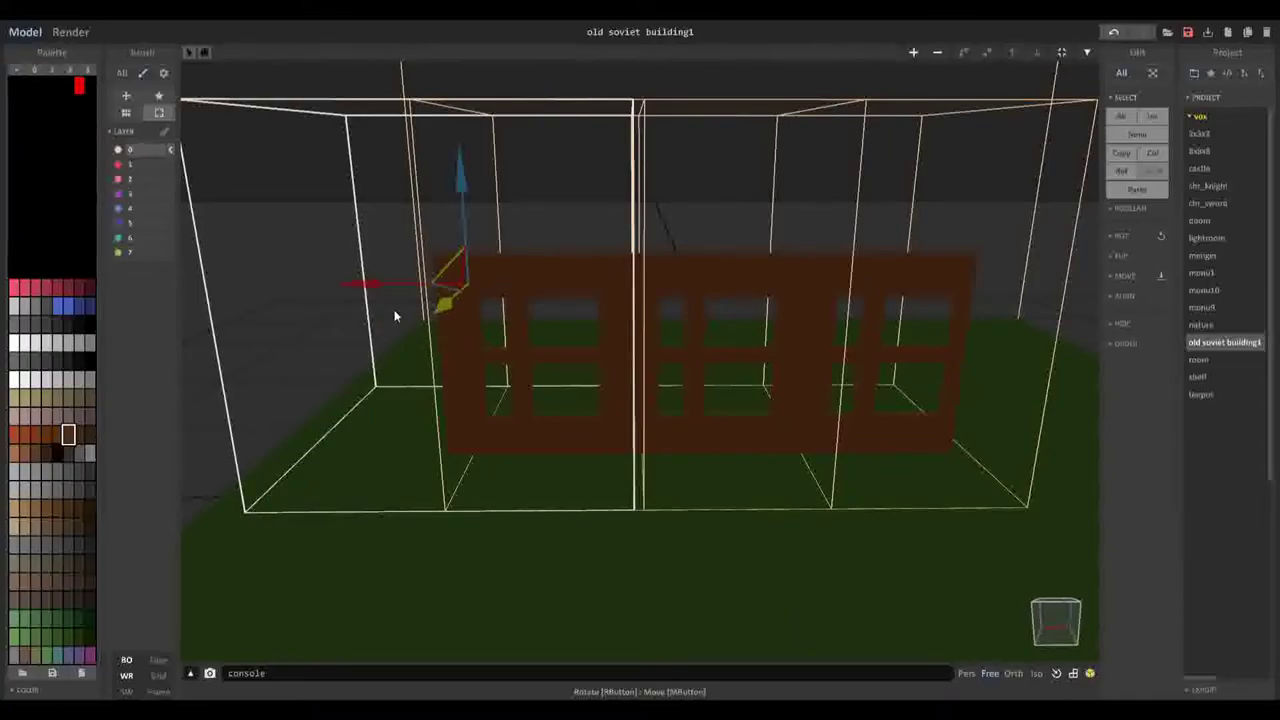
drag(366, 284, 193, 295)
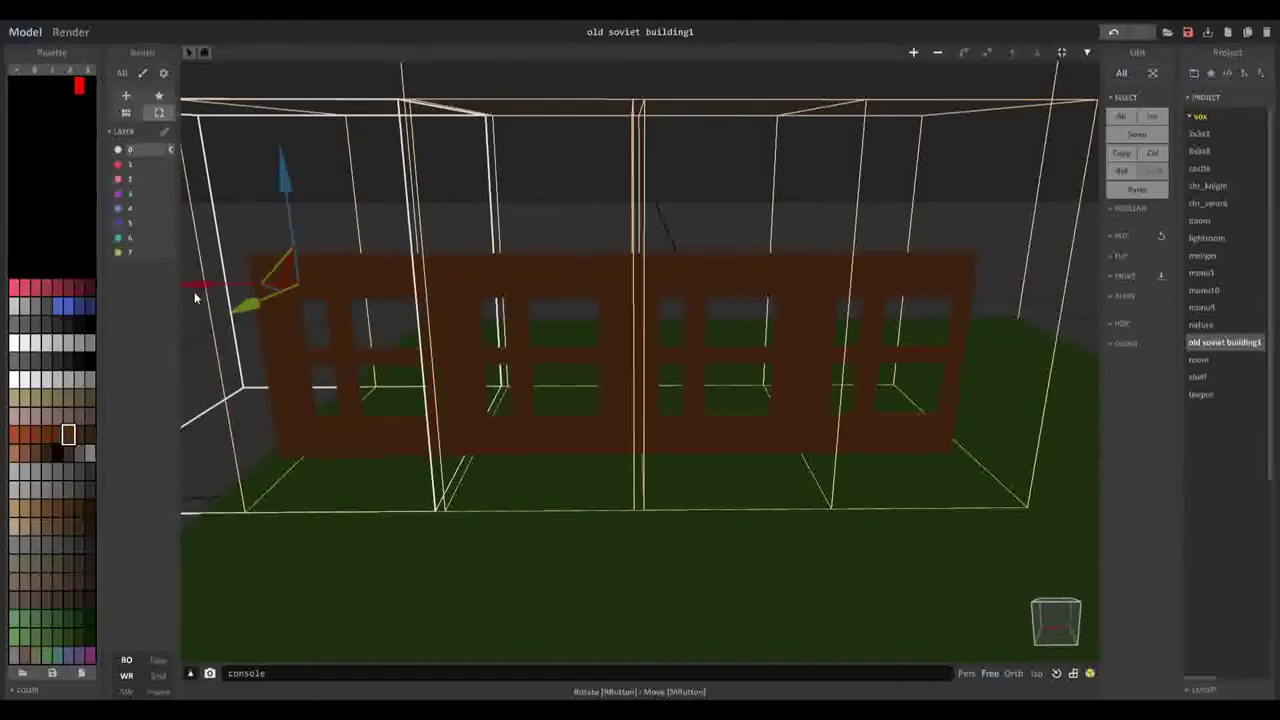
- Copy the end wall segment out in front of the row to start a parallel facade
key(a)
mouse_move(341, 517)
right_down()
mouse_move(298, 497)
mouse_move(363, 513)
right_up()
key(w)
key(a)
scroll(364, 514, down, 5)
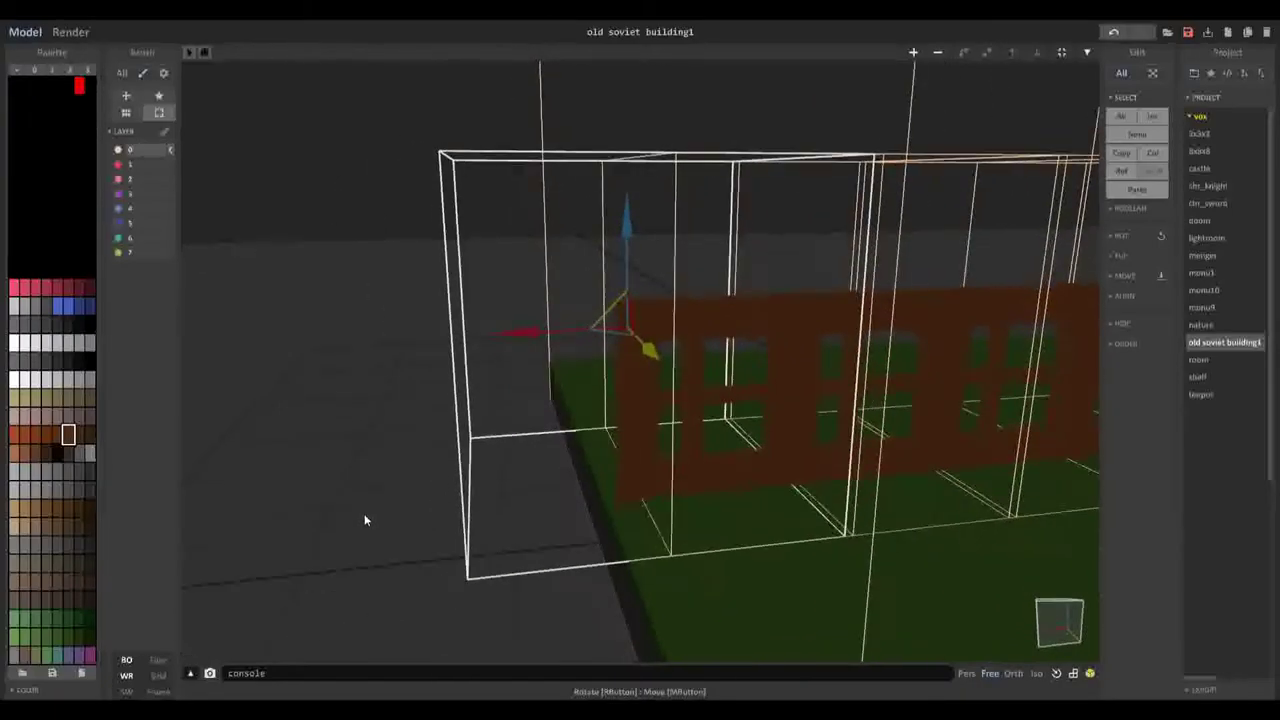
right_drag(843, 615, 775, 575)
click(470, 469)
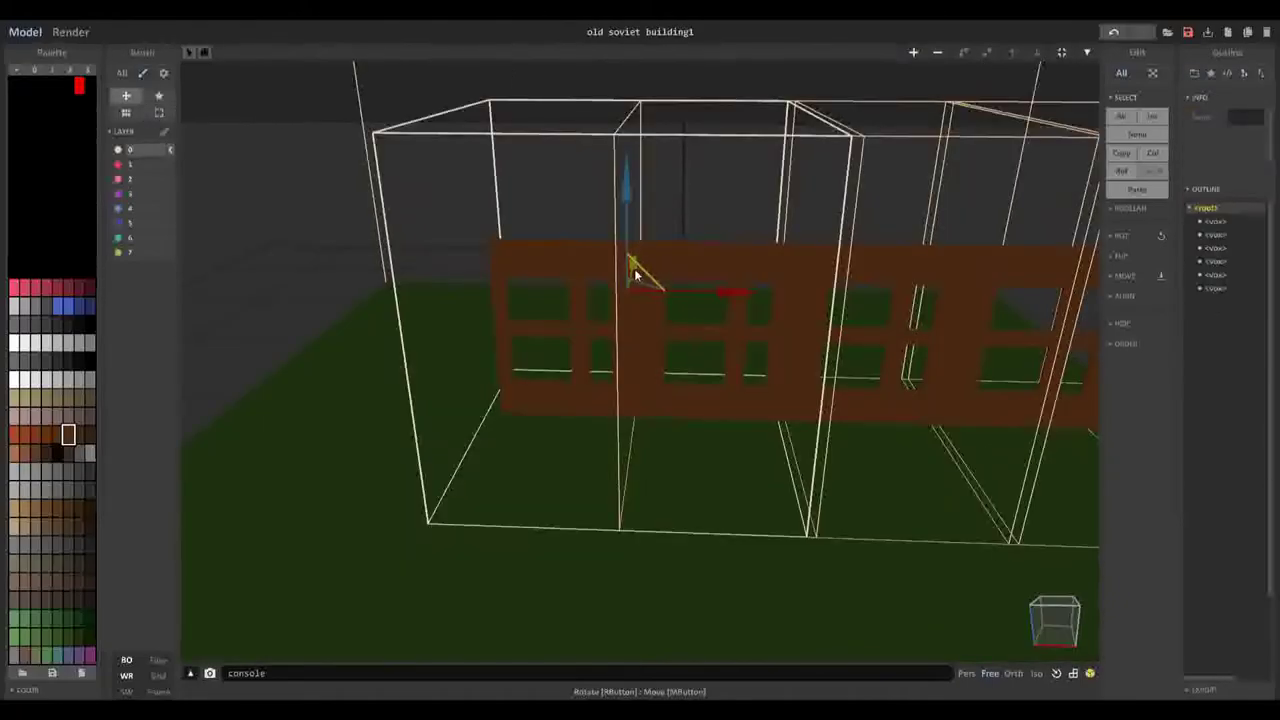
drag(632, 276, 629, 294)
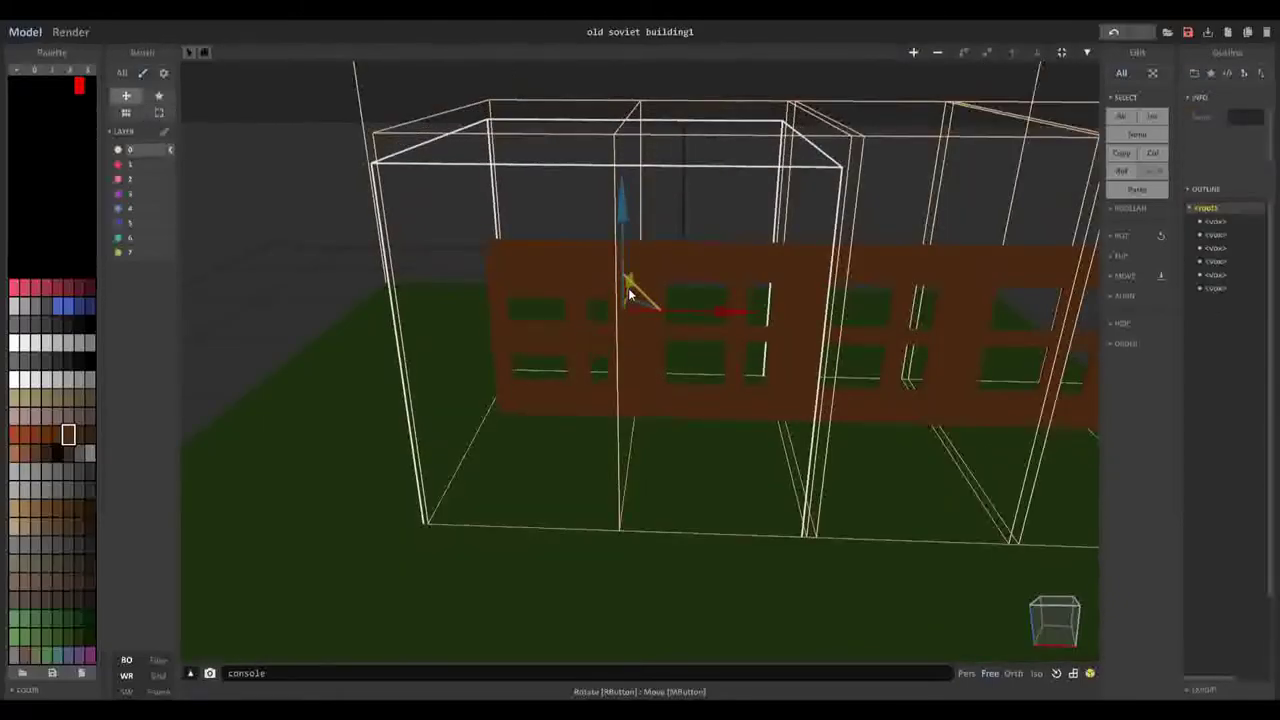
right_drag(717, 271, 663, 272)
drag(663, 269, 484, 537)
- Try to copy the neighbouring wall segment out in front of the row beside the first front segment
right_drag(515, 524, 643, 242)
click(690, 226)
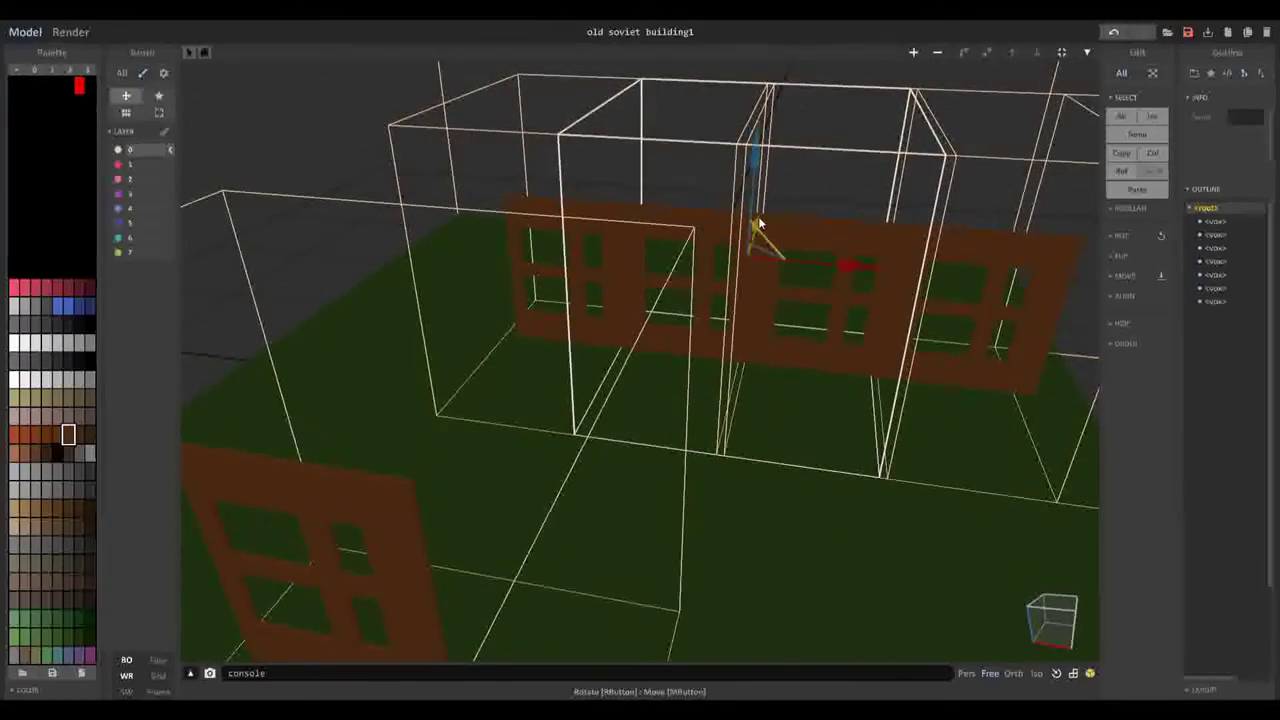
drag(759, 222, 648, 452)
key(ctrl+z)
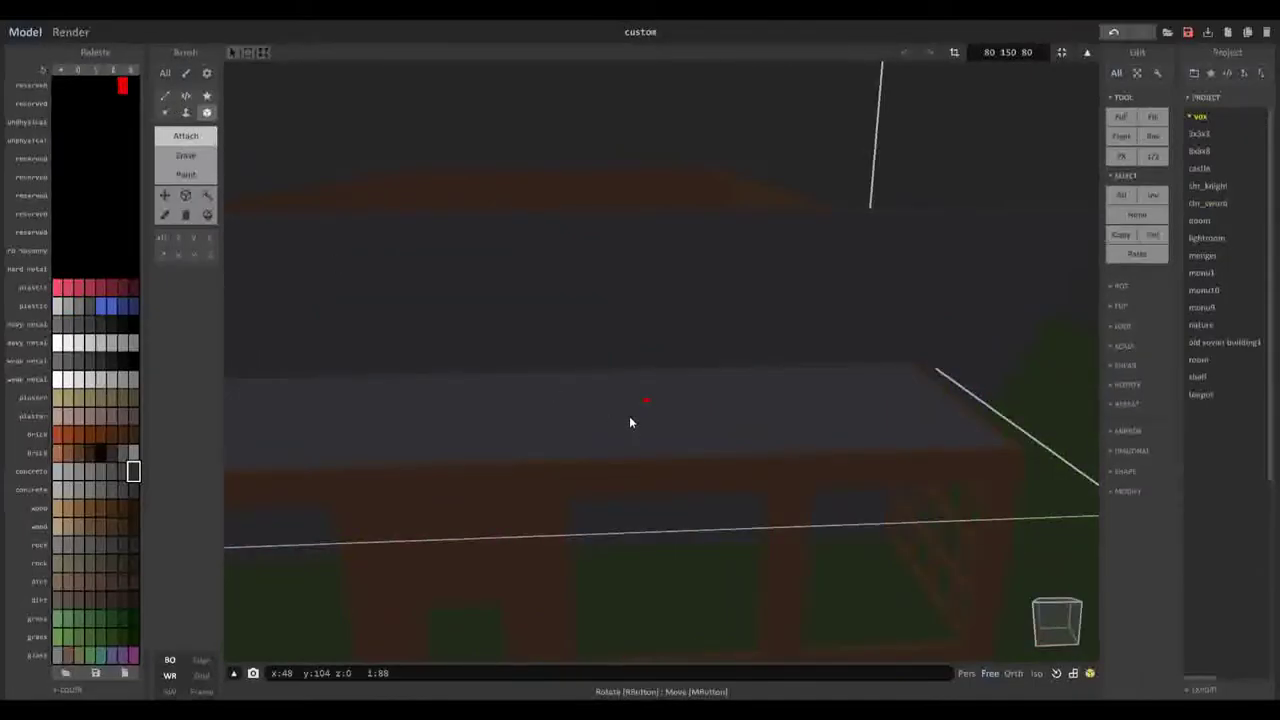
- Undo the last roof edit and add a dark concrete strip along the short end of the flat roof
right_drag(731, 377, 497, 458)
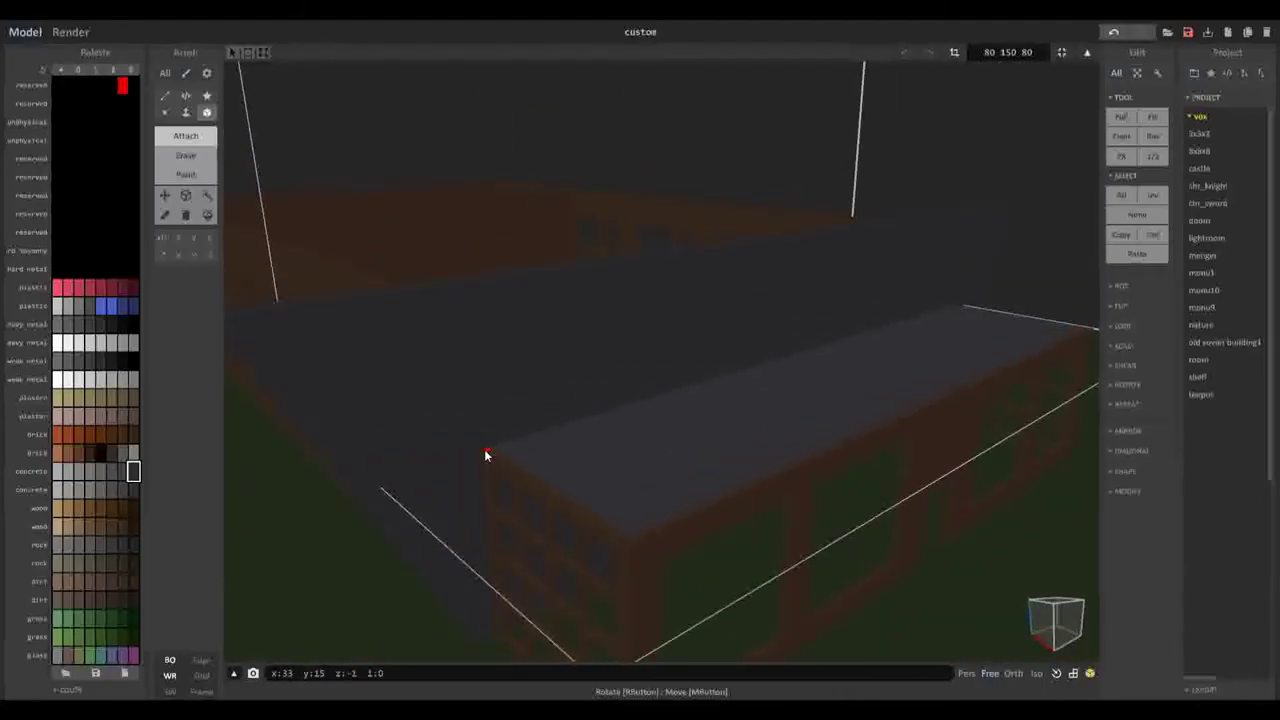
key(ctrl+z)
scroll(490, 456, up, 5)
scroll(485, 478, down, 3)
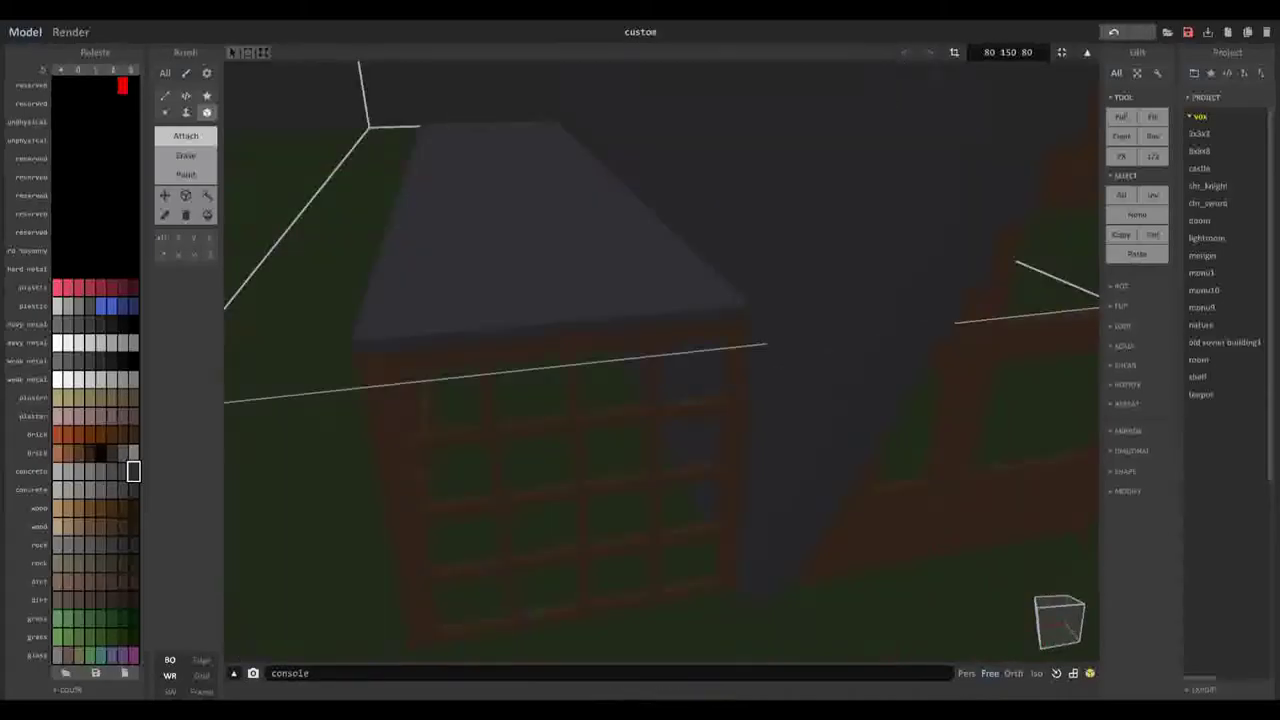
right_drag(571, 451, 777, 303)
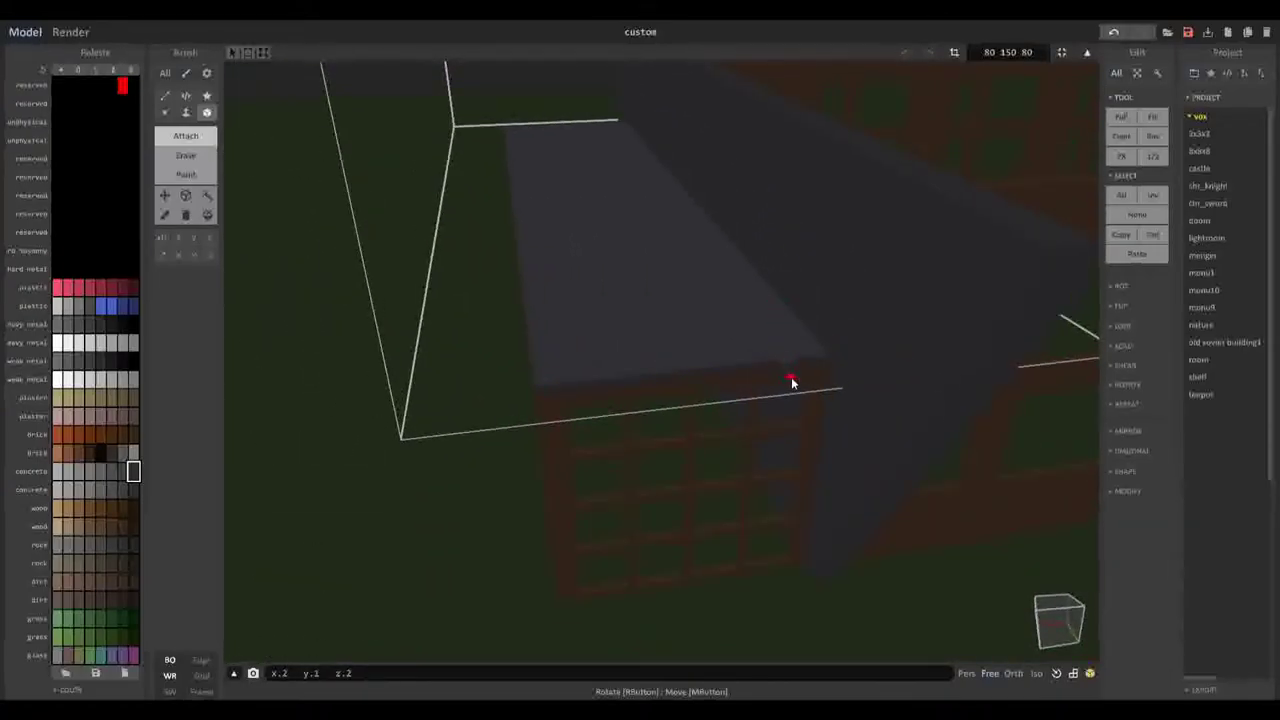
scroll(794, 394, up, 5)
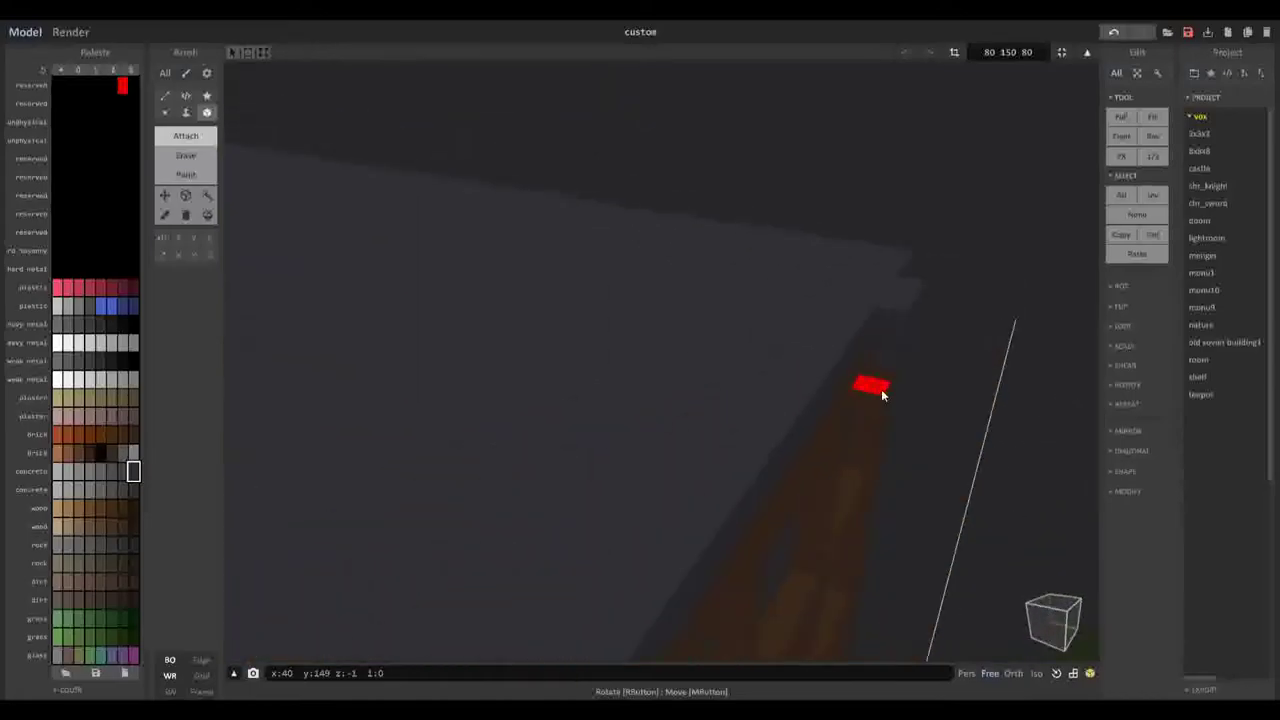
scroll(886, 380, down, 3)
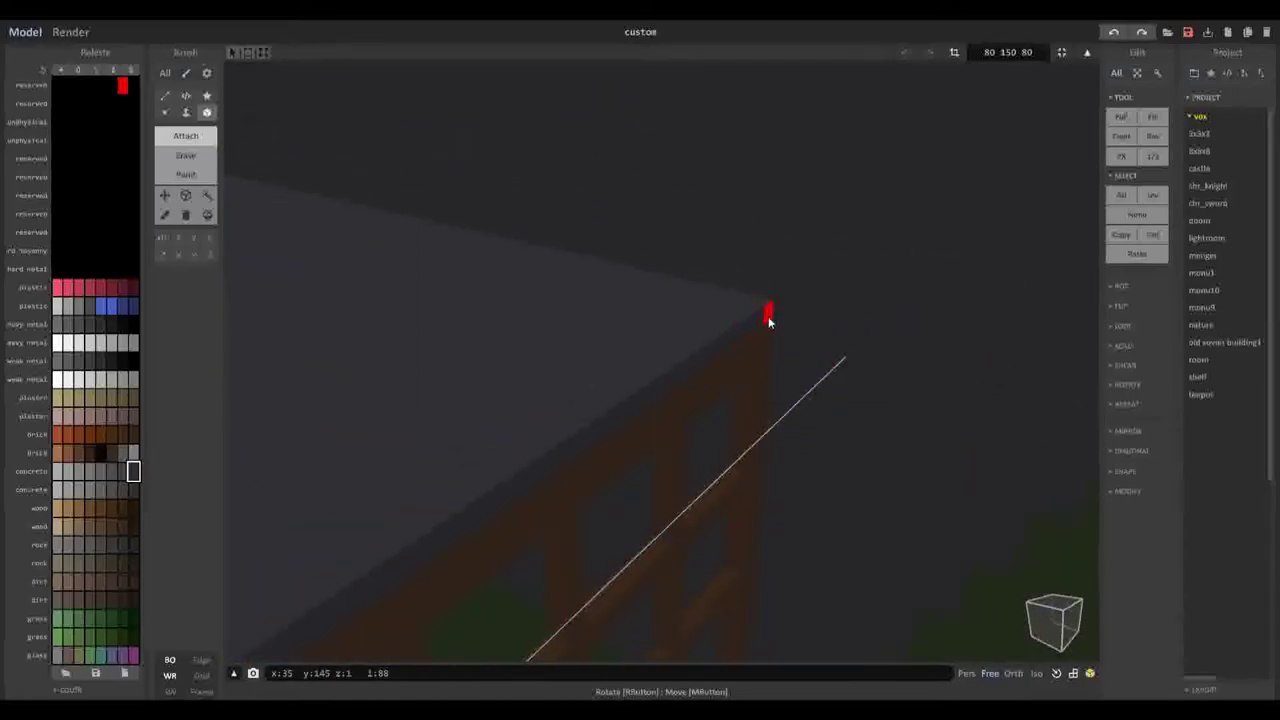
scroll(768, 320, down, 4)
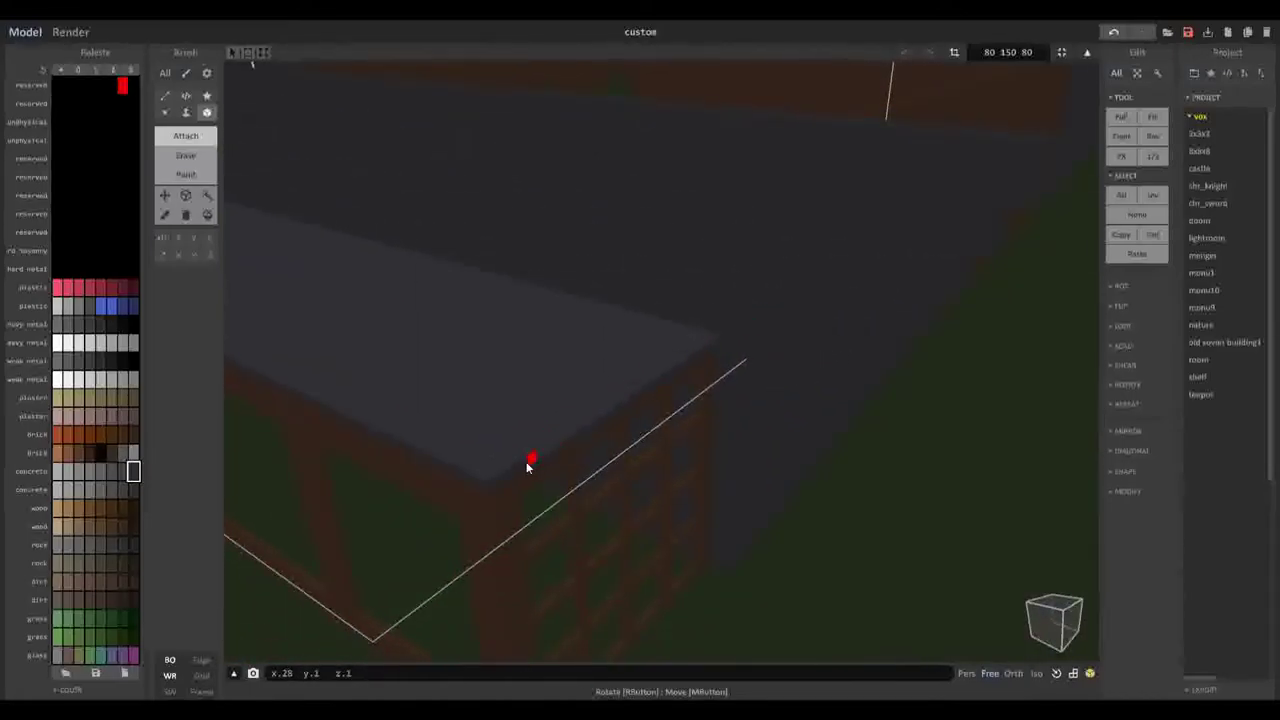
drag(500, 490, 731, 346)
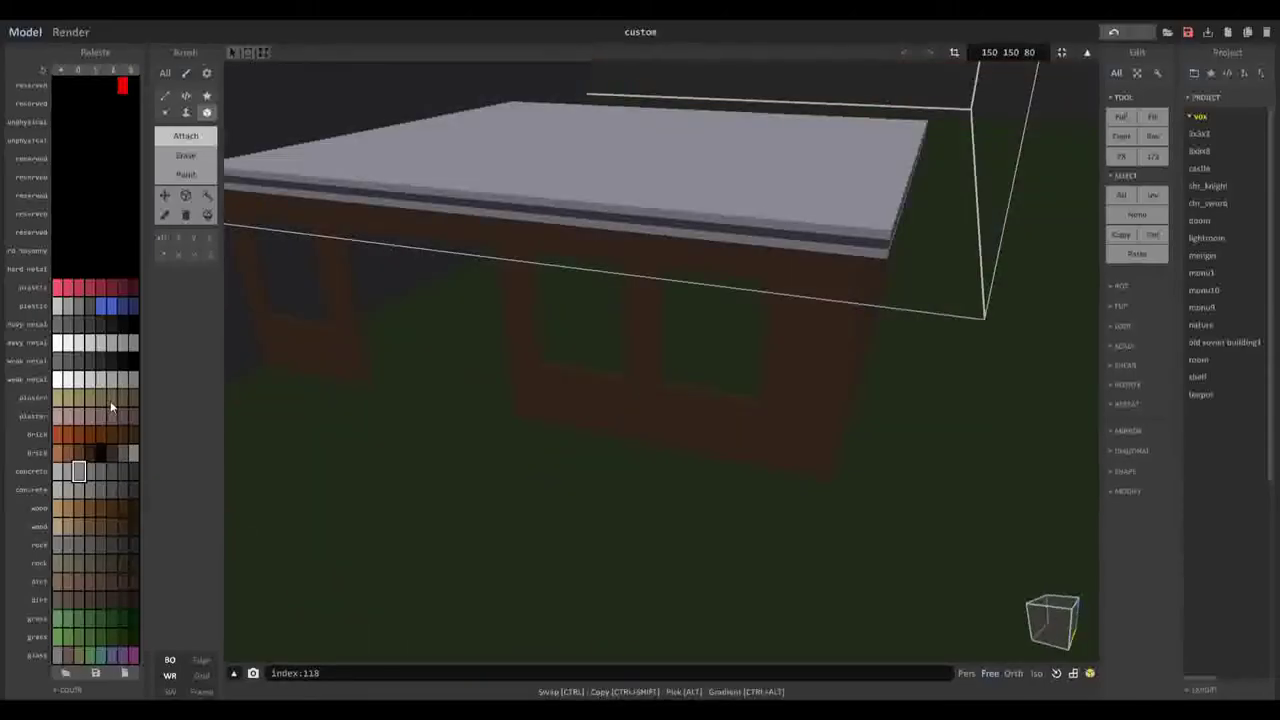
- Paint the whole top face of the roof slab with the third plaster shade using the Face brush
click(79, 397)
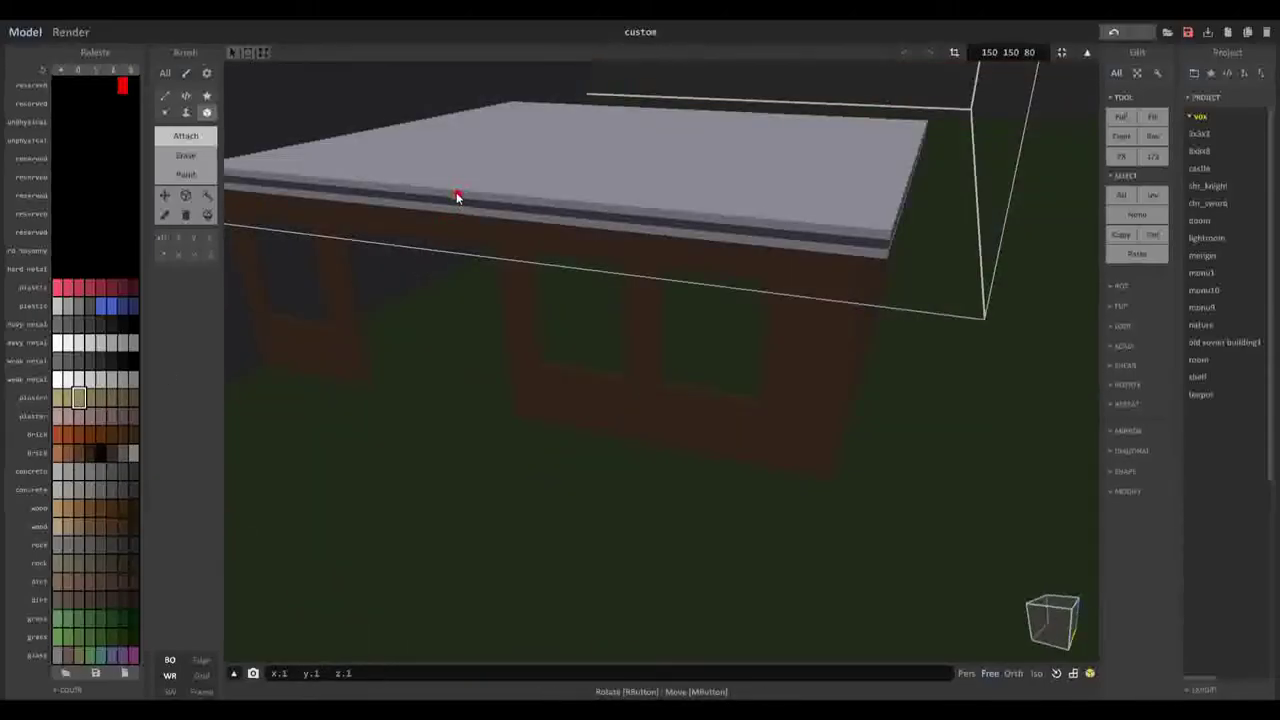
click(184, 175)
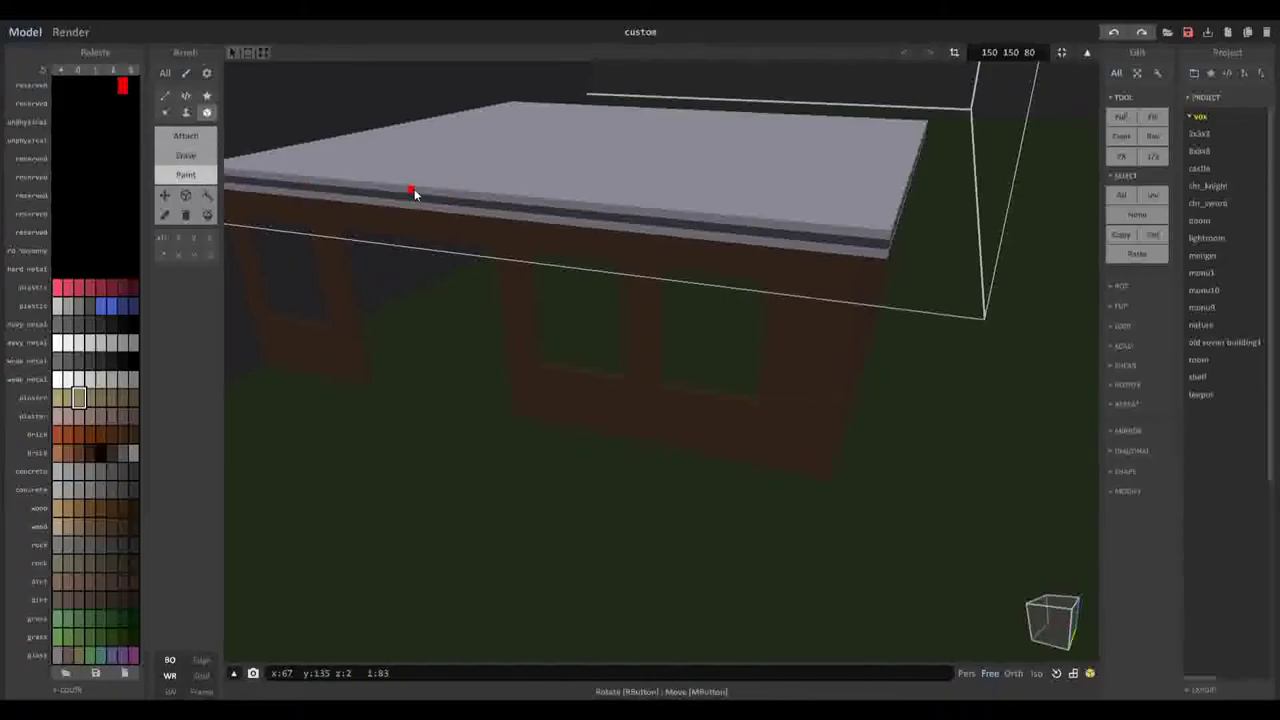
key(ctrl+z)
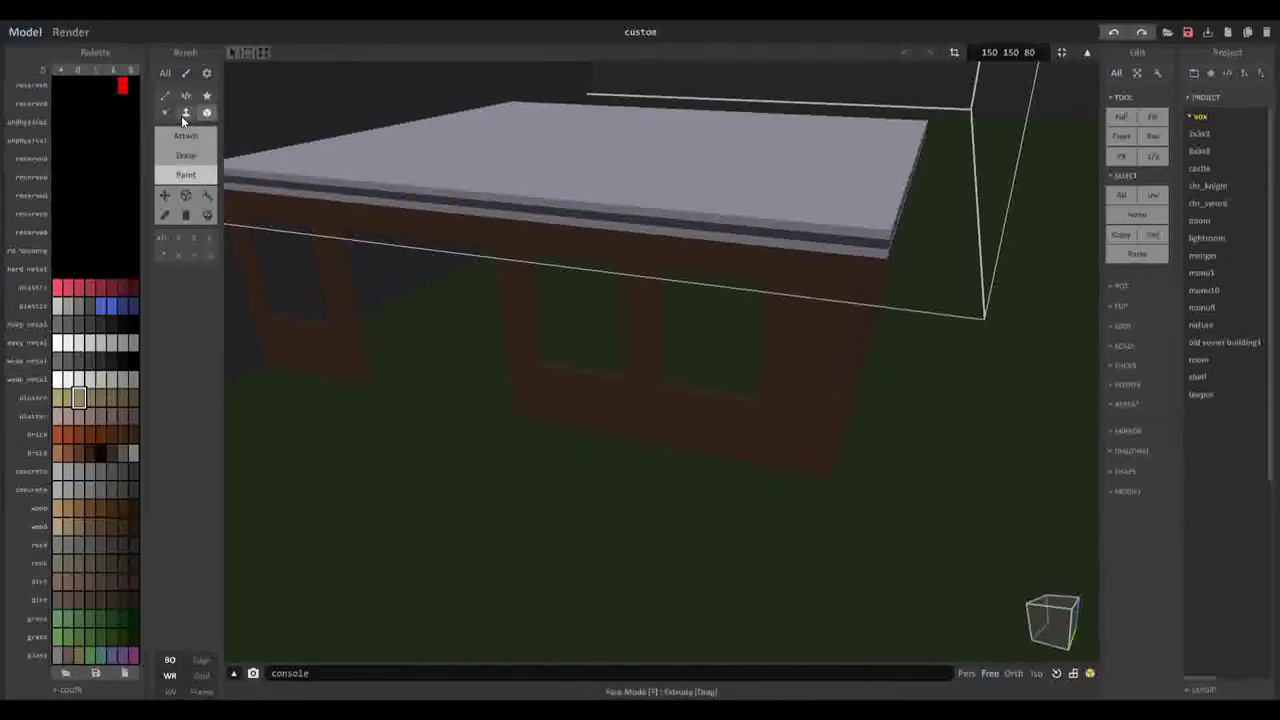
click(184, 115)
click(394, 175)
mouse_move(404, 261)
right_down()
mouse_move(417, 591)
mouse_move(349, 534)
mouse_move(250, 485)
right_up()
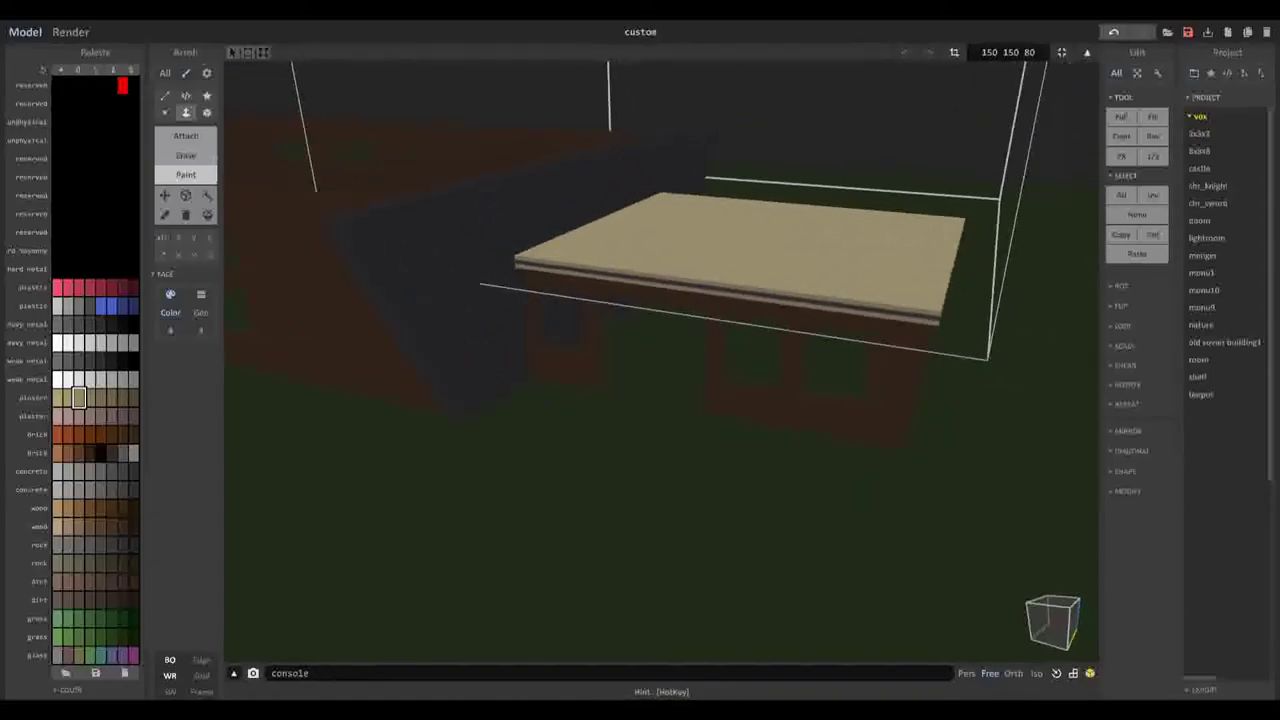
- Try the second plaster shade on the roof's top face and return to the third plaster shade
right_drag(60, 412, 1, 397)
click(67, 399)
click(624, 262)
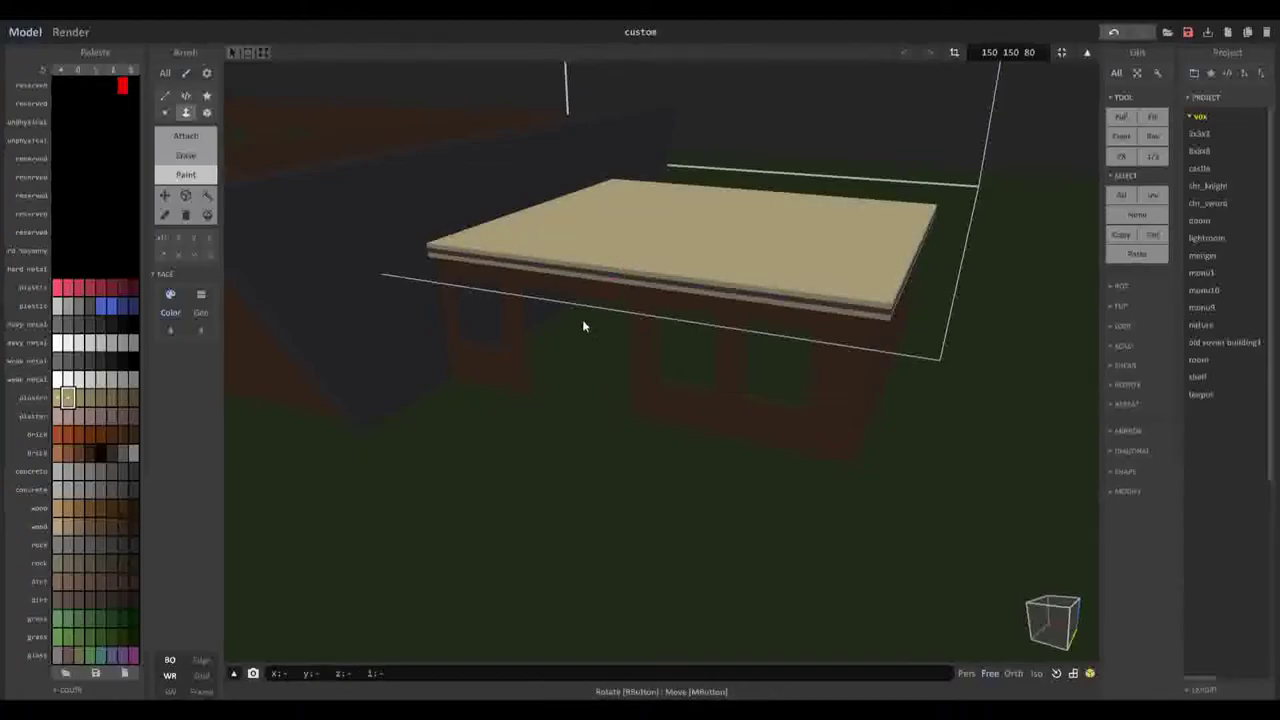
right_drag(568, 289, 480, 494)
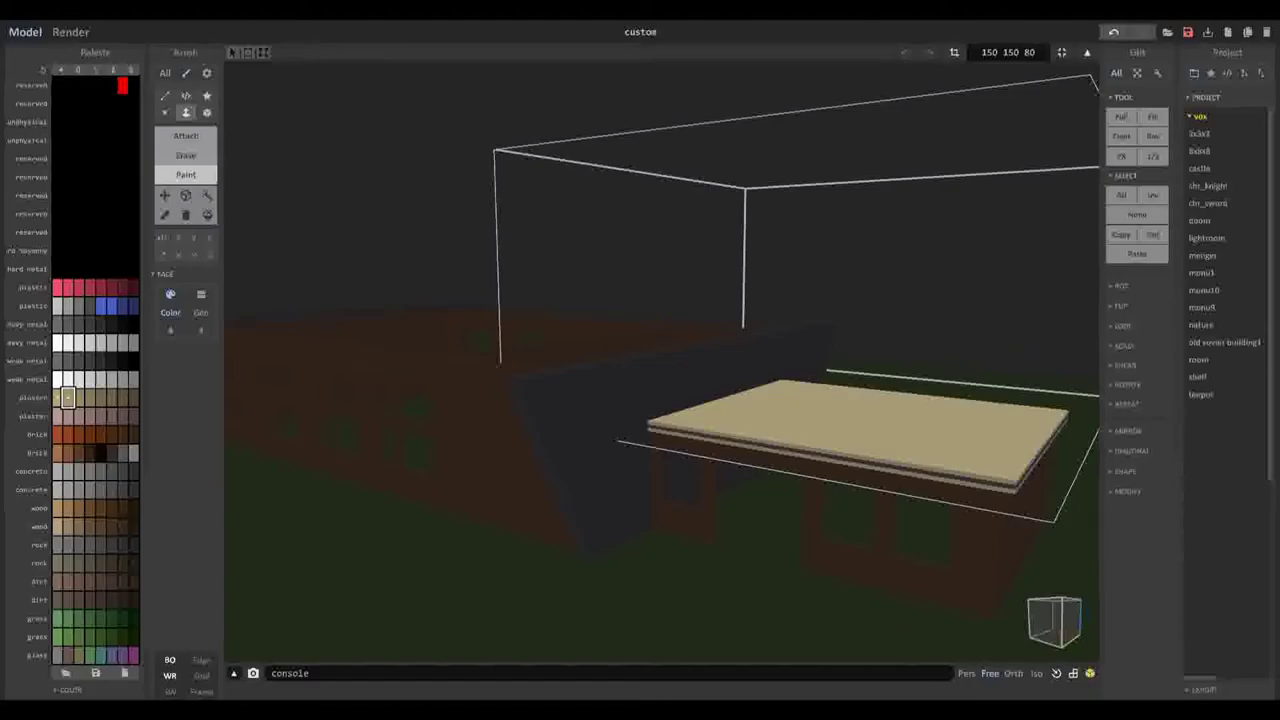
right_drag(130, 582, 20, 580)
click(79, 401)
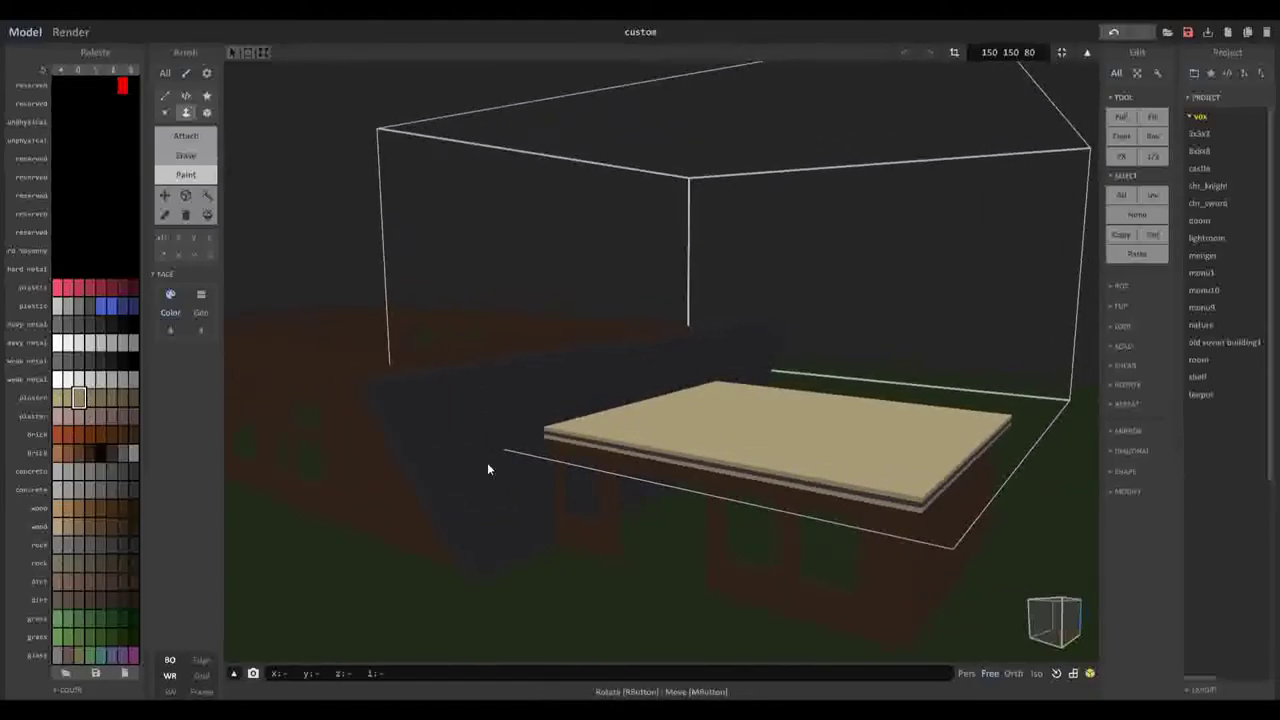
click(798, 448)
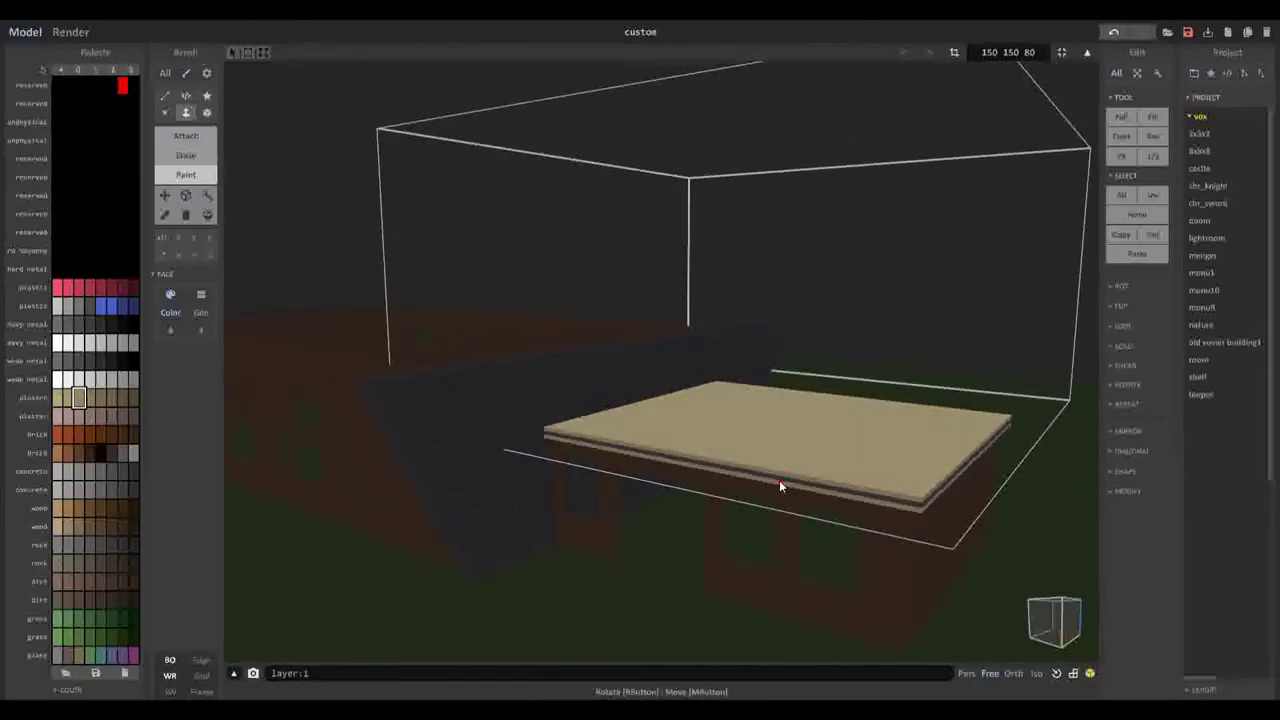
scroll(668, 475, up, 6)
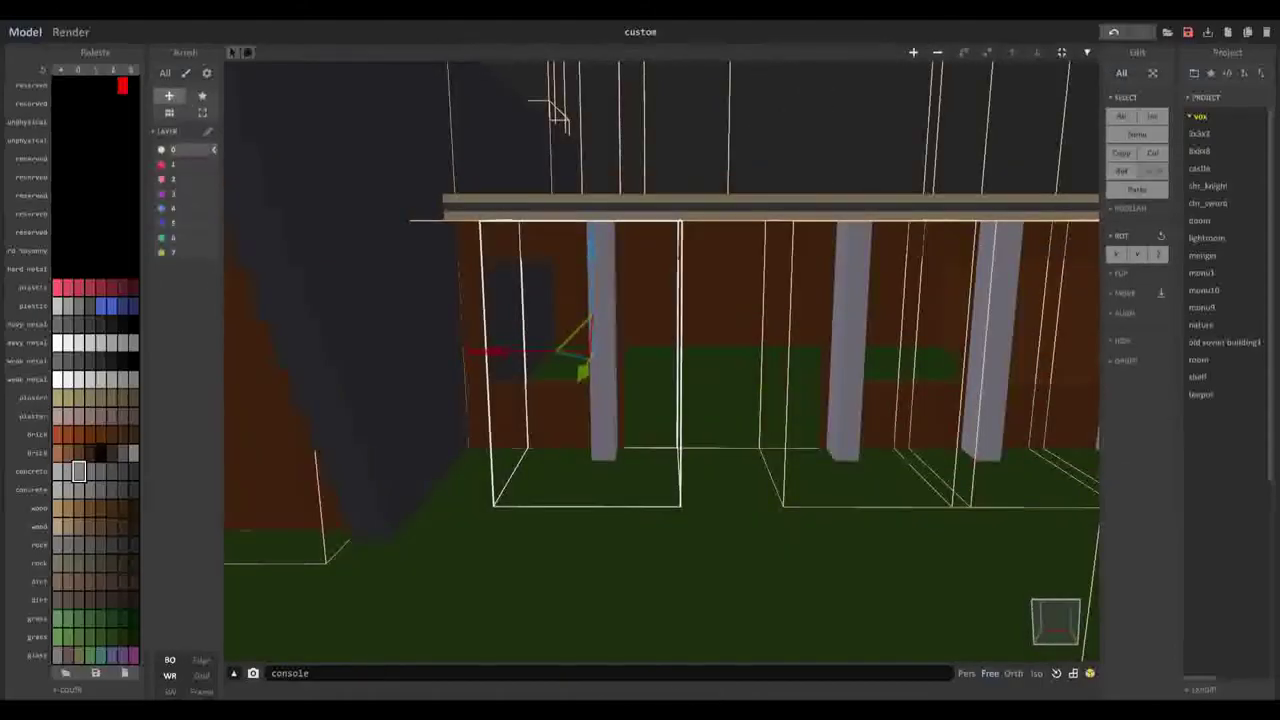
key(d)
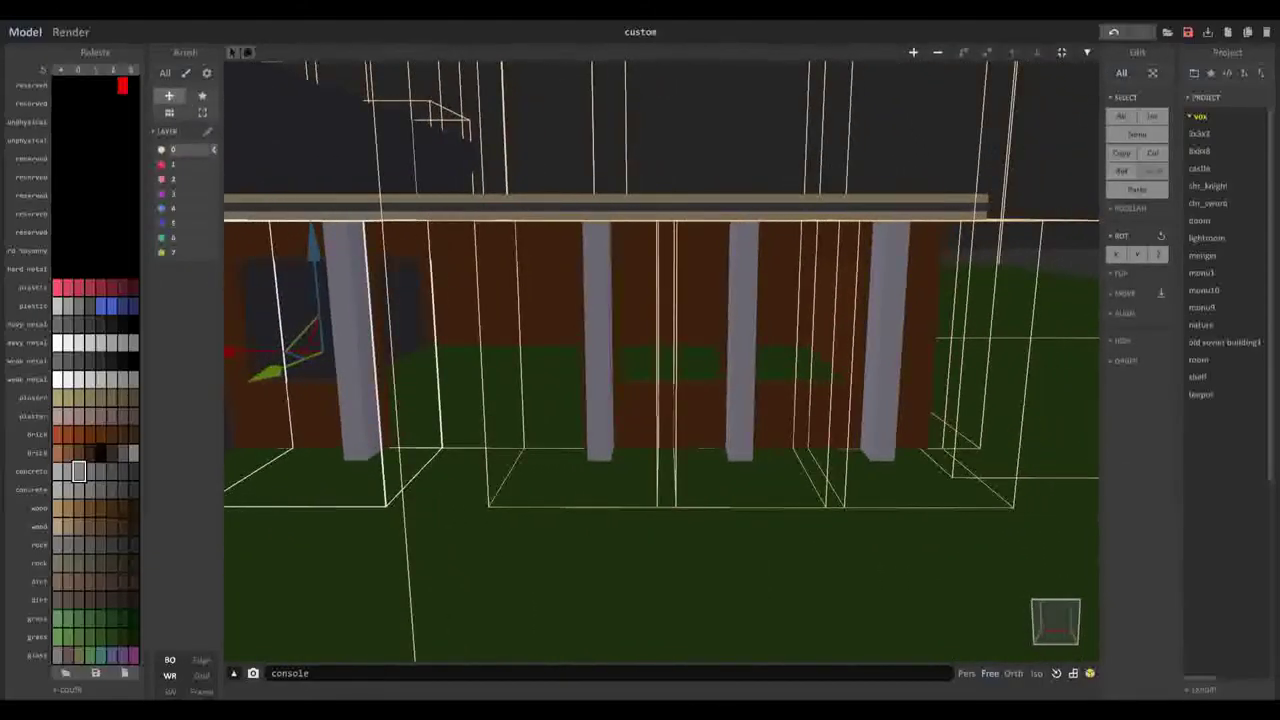
- Select the segment with the end column of the porch and examine how the column row supports the roof
key(d)
key(w)
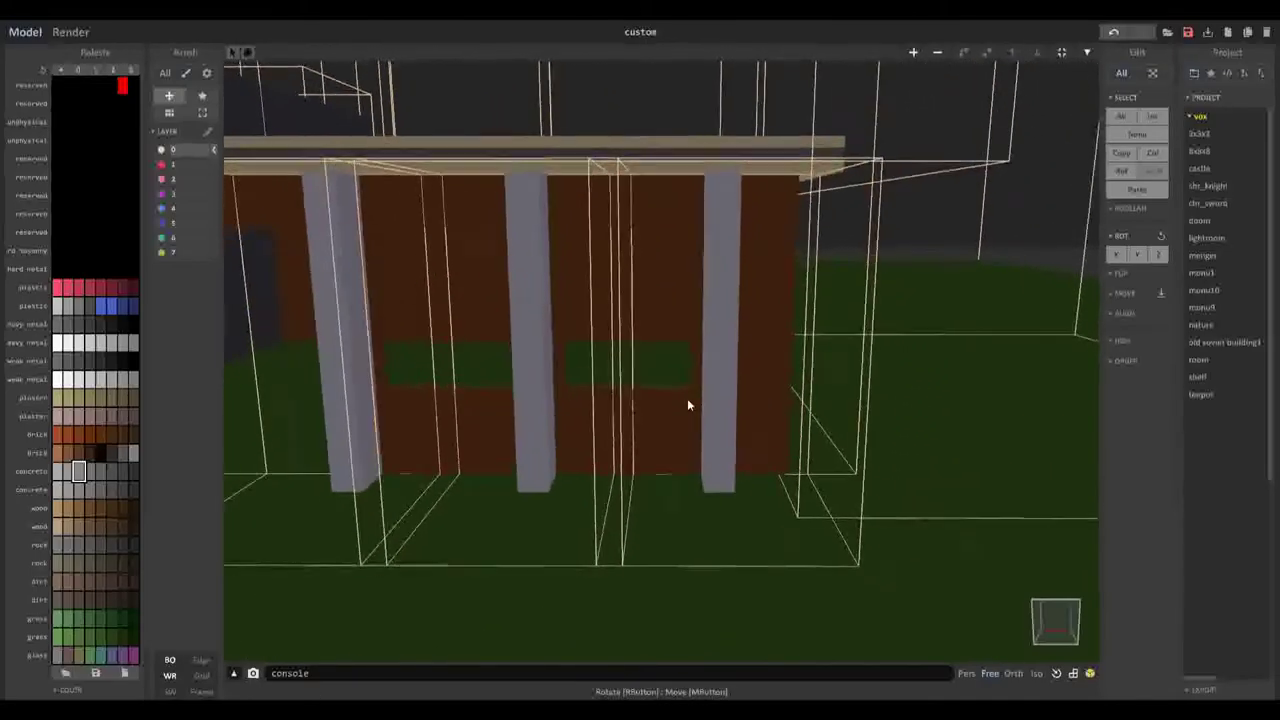
click(722, 377)
drag(617, 349, 684, 352)
key(d)
key(a)
right_drag(599, 362, 676, 376)
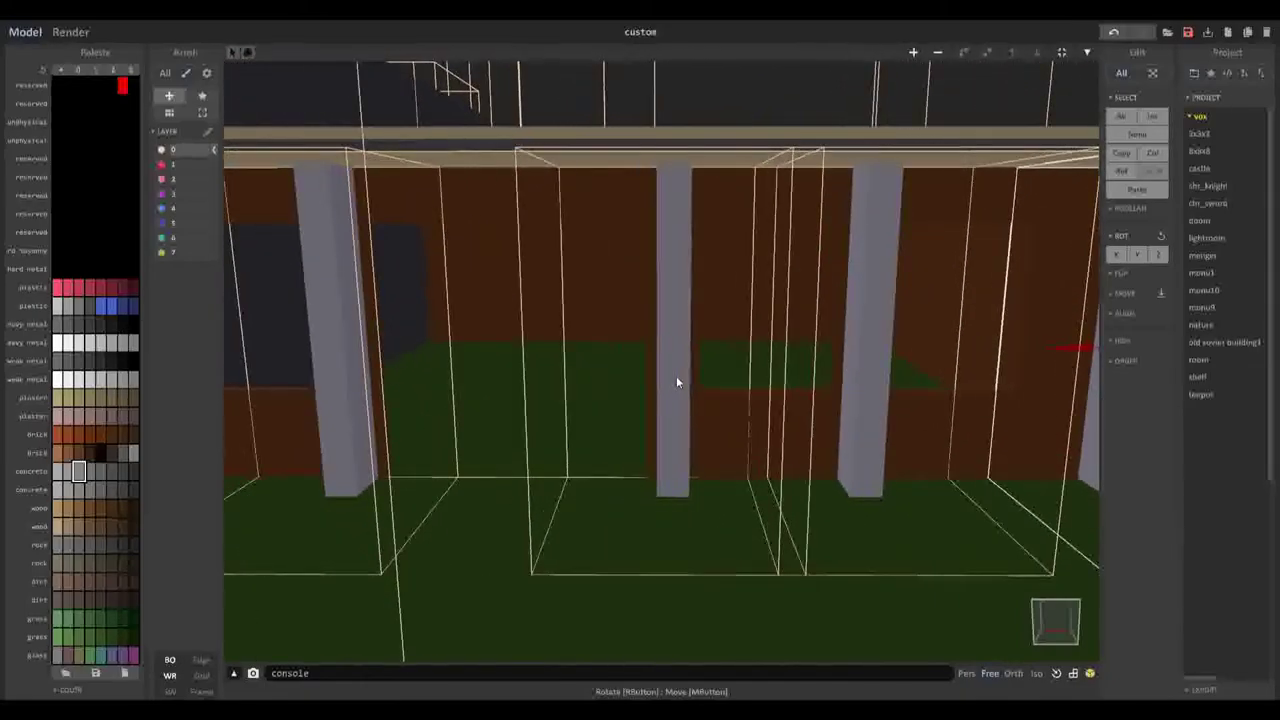
key(Tab)
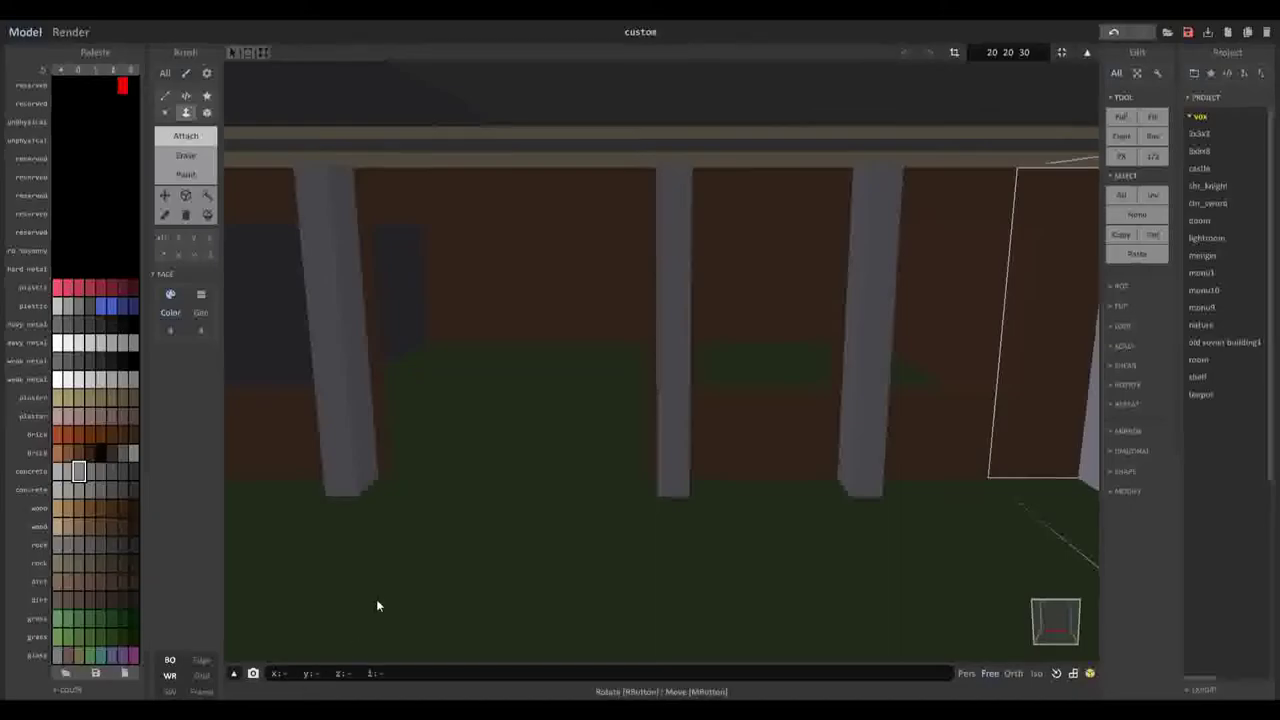
scroll(437, 515, down, 6)
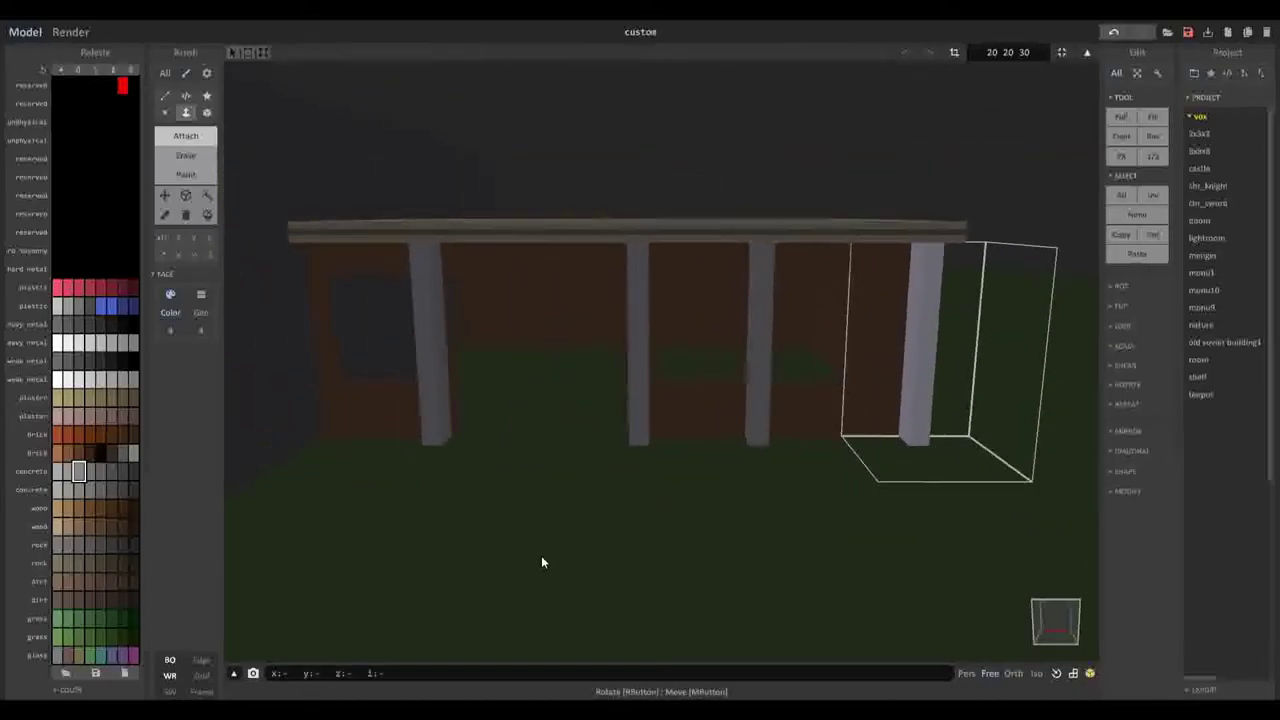
key(Tab)
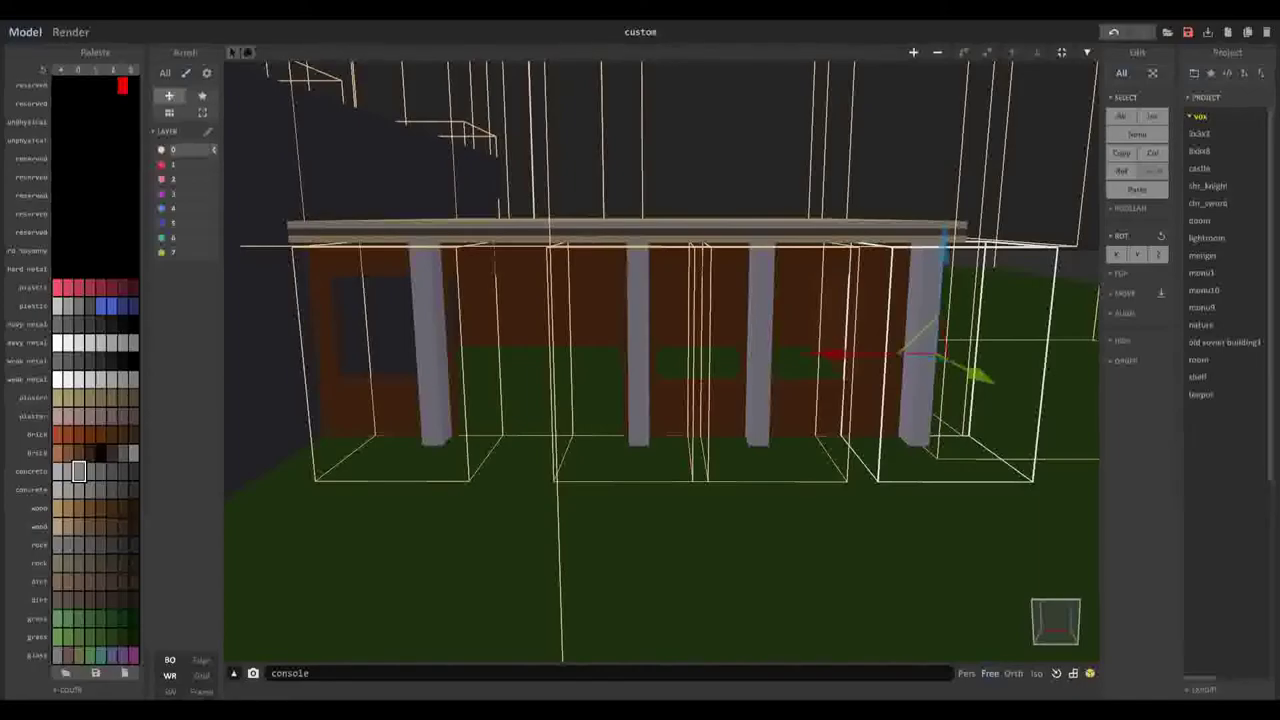
- Examine the spacing between the front columns and the brick wall behind them
scroll(731, 494, up, 6)
scroll(731, 494, down, 3)
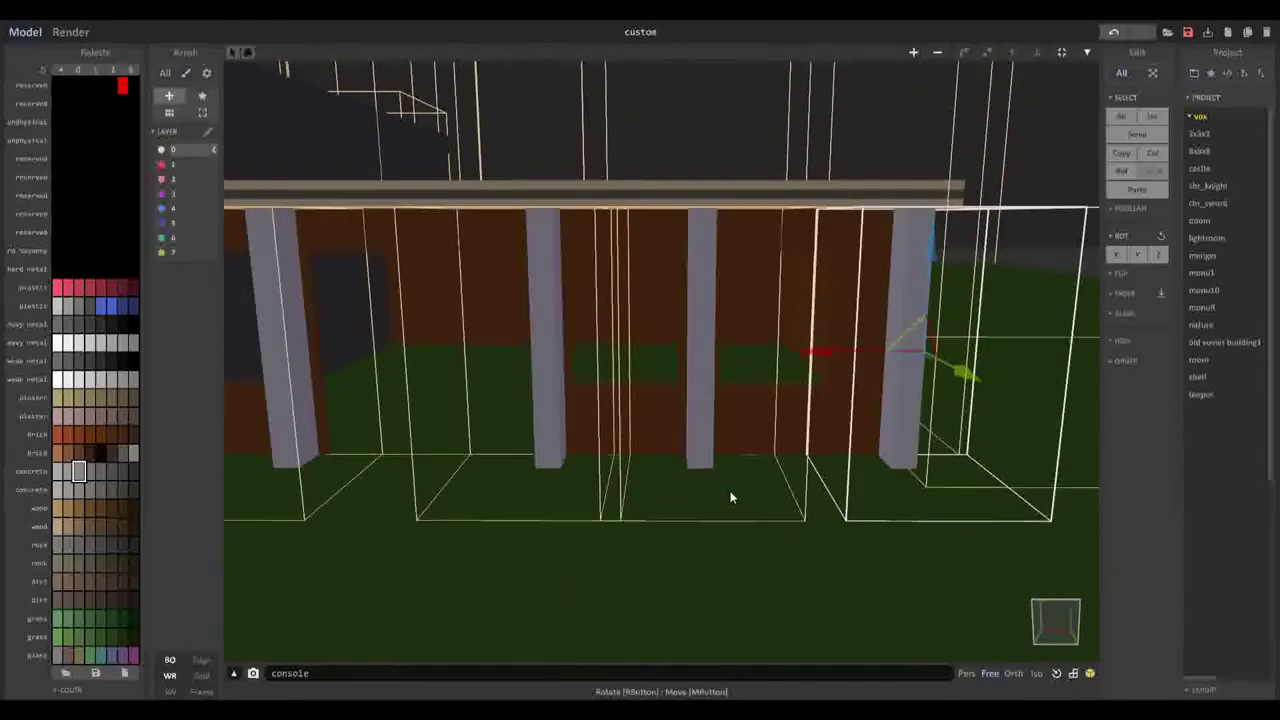
scroll(731, 497, up, 6)
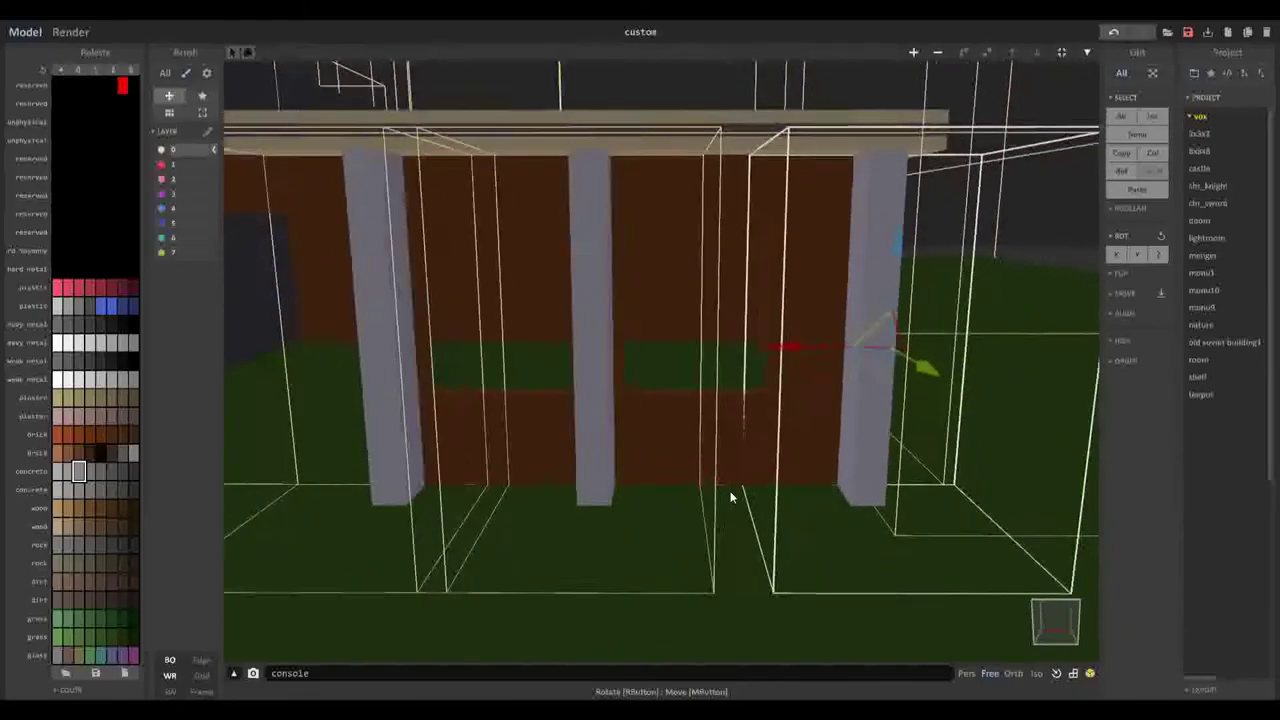
key(a)
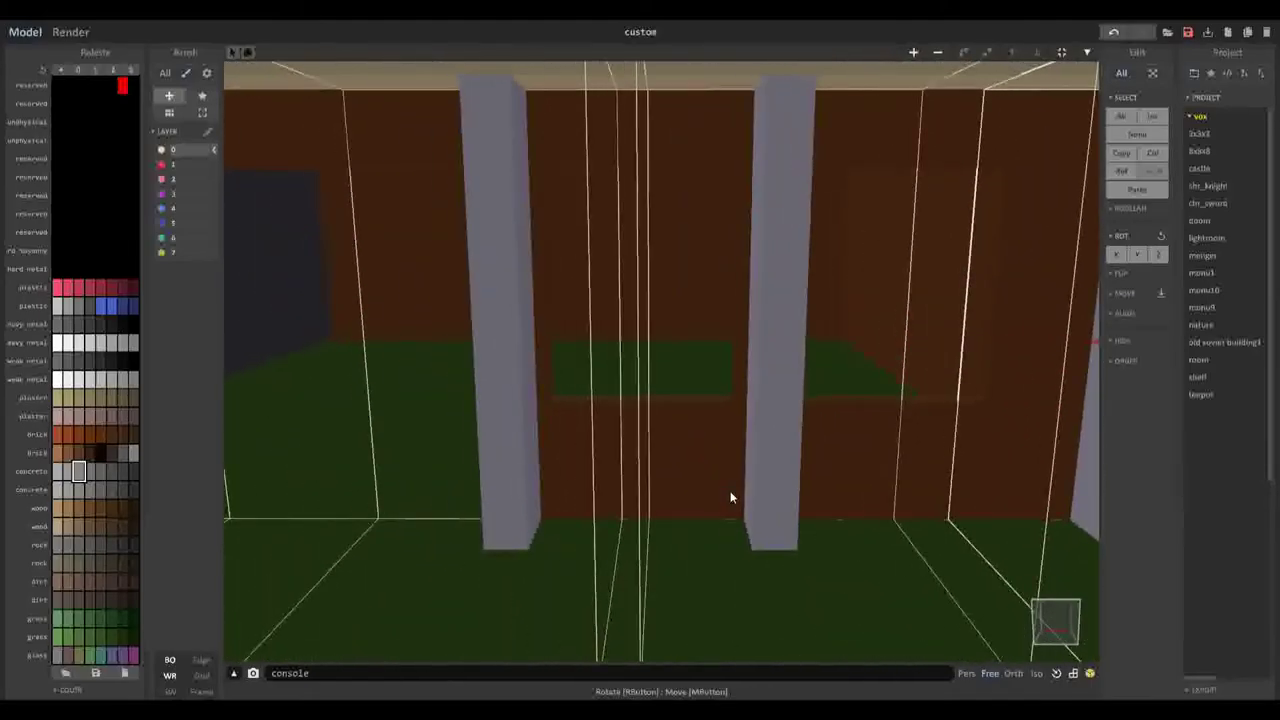
key(s)
key(d)
key(s)
key(d)
key(s)
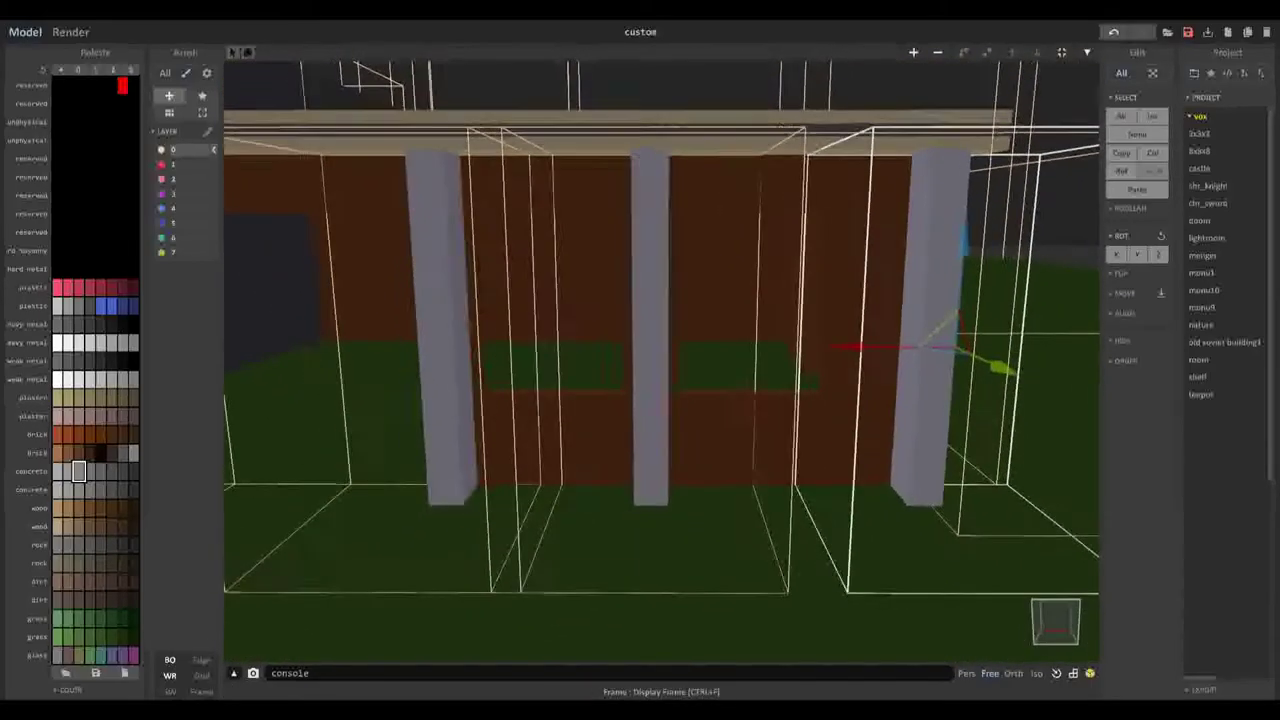
key(a)
key(d)
key(w)
- Inspect the window openings and the underside of the roof between the last two columns
key(Tab)
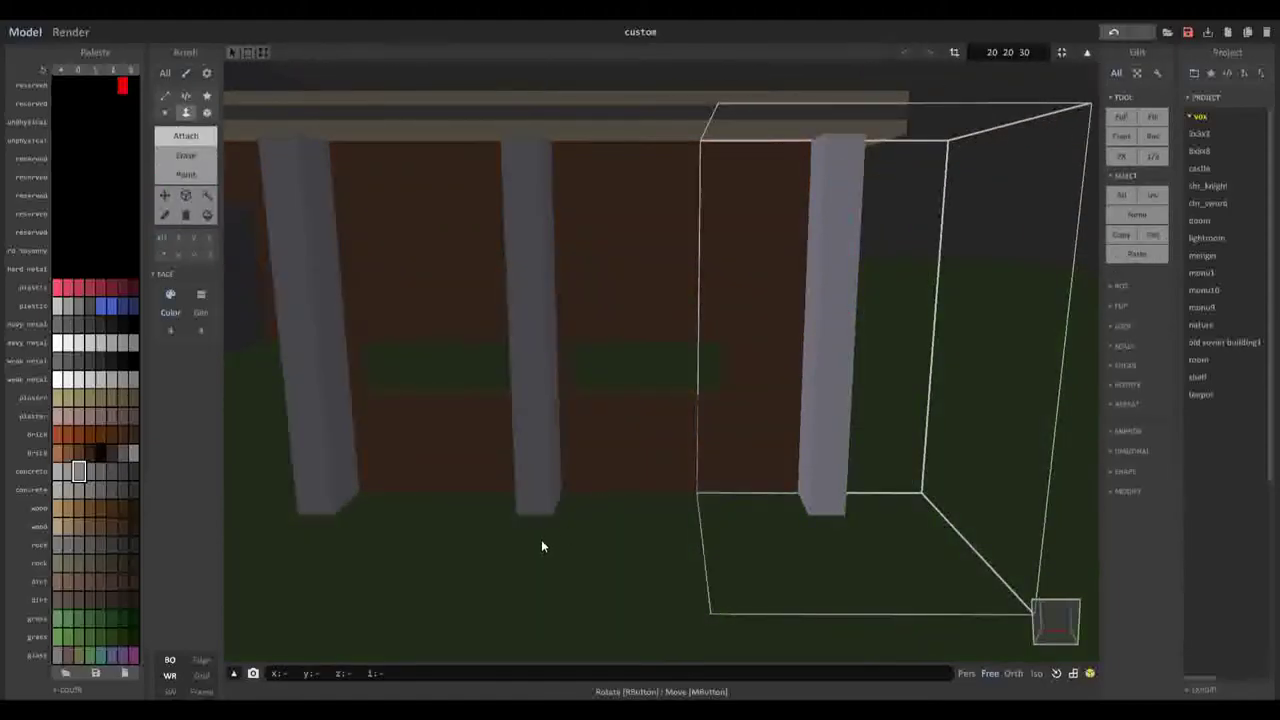
key(w)
right_drag(571, 534, 571, 515)
key(Tab)
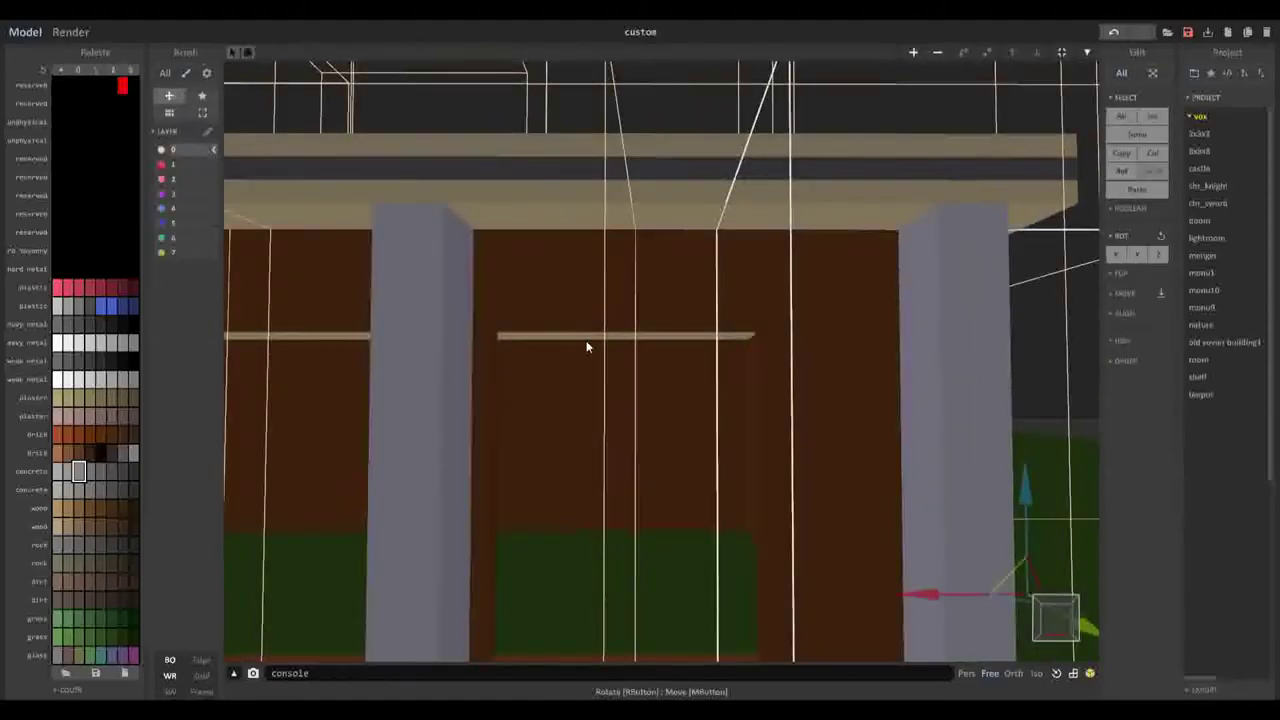
right_drag(586, 342, 587, 357)
key(Tab)
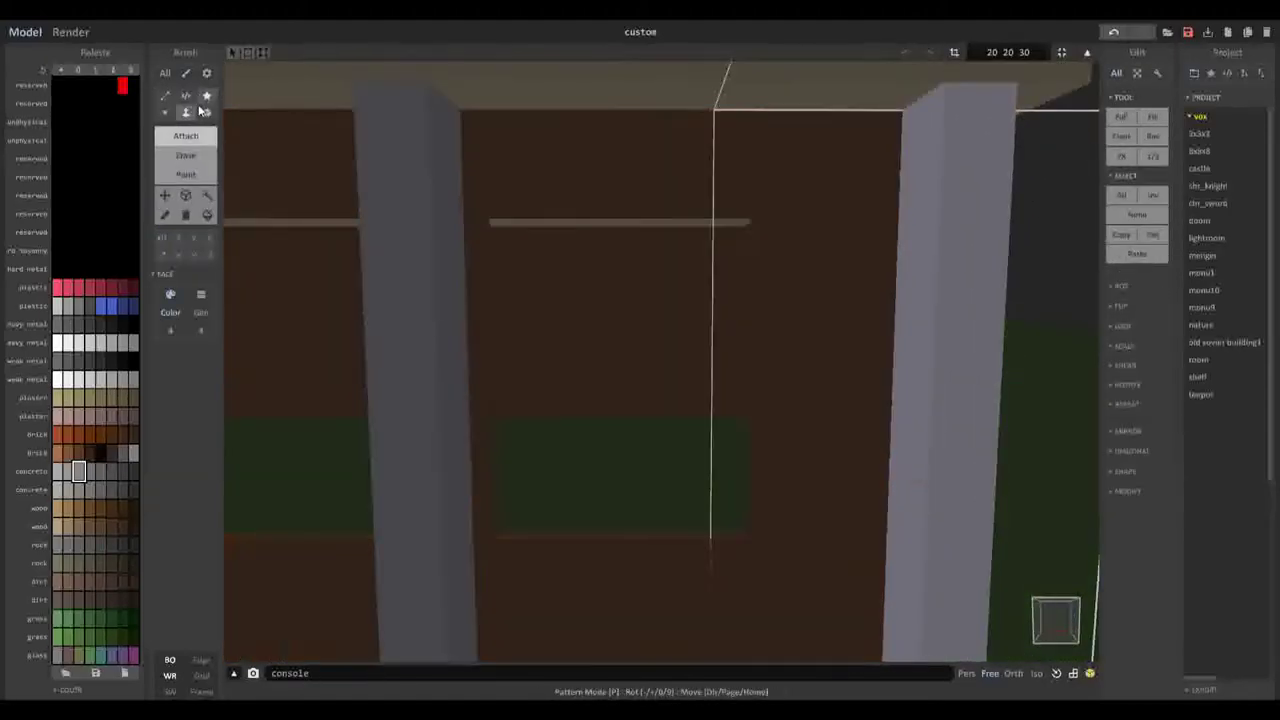
key(Tab)
click(508, 183)
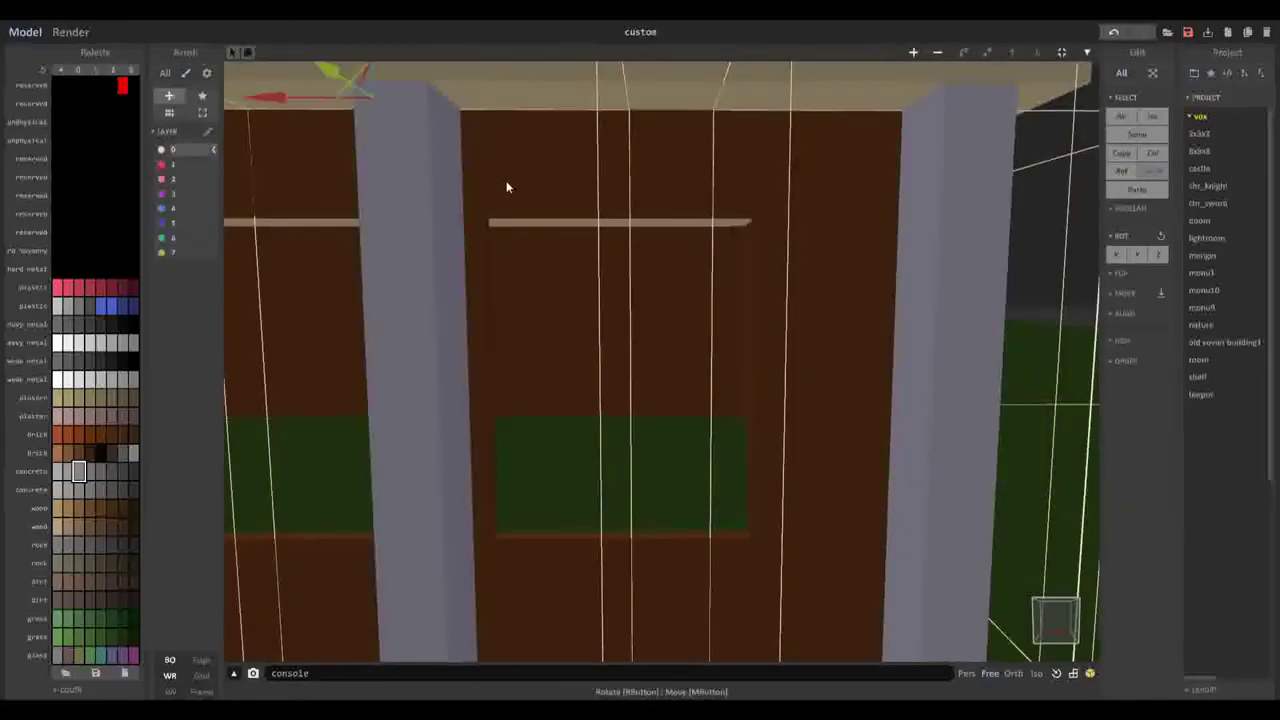
key(Tab)
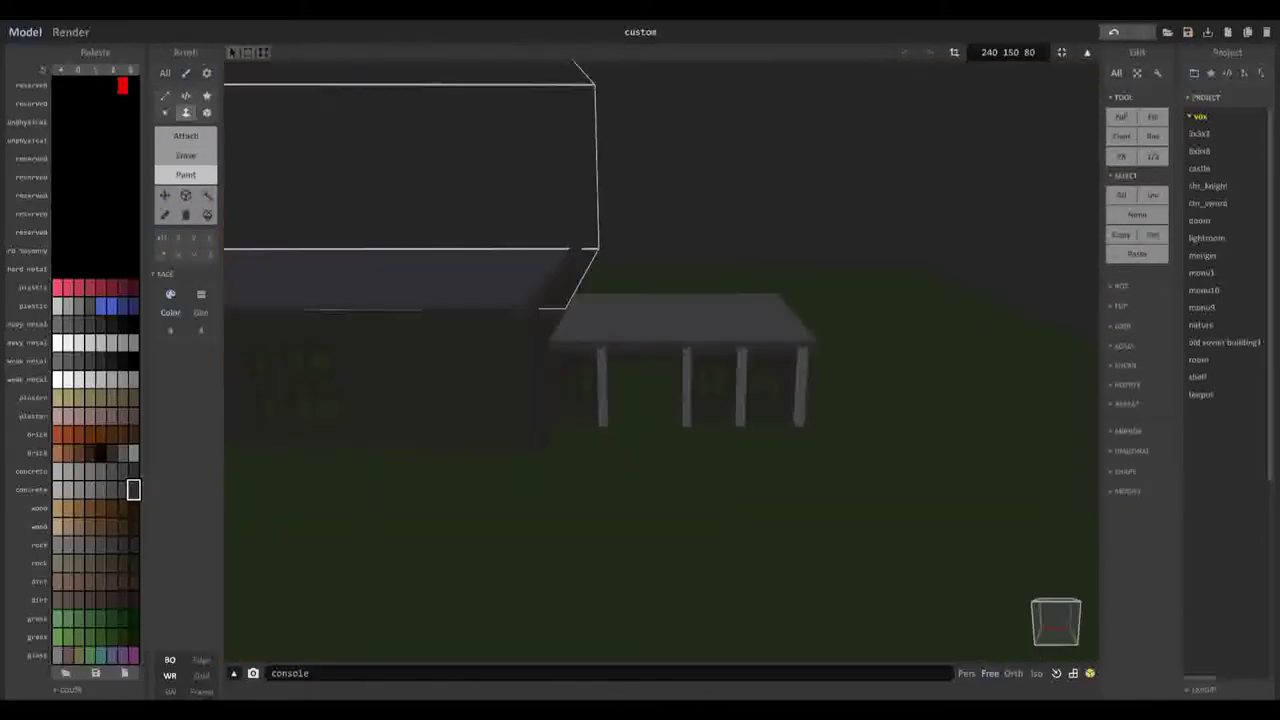
- Erase the remaining surface layer over the concrete road strip in front of the building with the Box brush
click(620, 566)
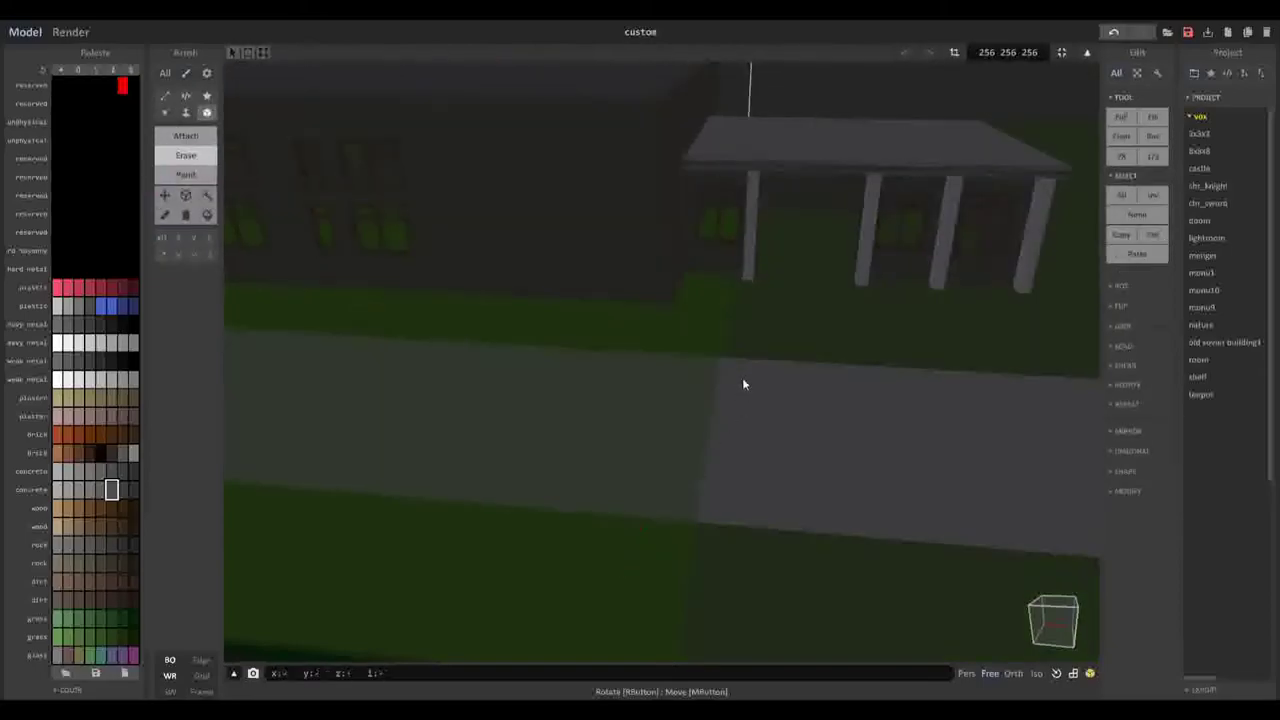
right_drag(742, 380, 787, 362)
mouse_move(787, 364)
mouse_down()
mouse_move(369, 431)
mouse_move(143, 449)
mouse_move(237, 472)
mouse_up()
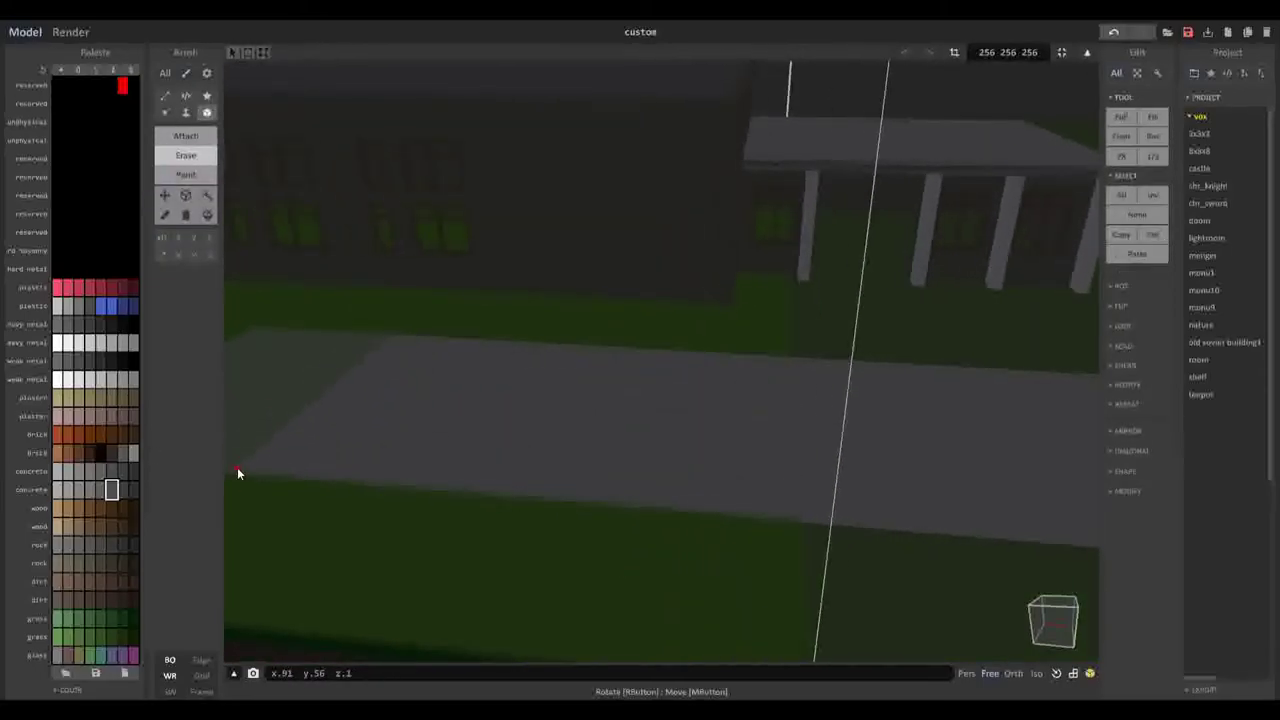
right_drag(235, 470, 553, 342)
mouse_move(552, 341)
mouse_down()
mouse_move(471, 361)
mouse_move(363, 421)
mouse_up()
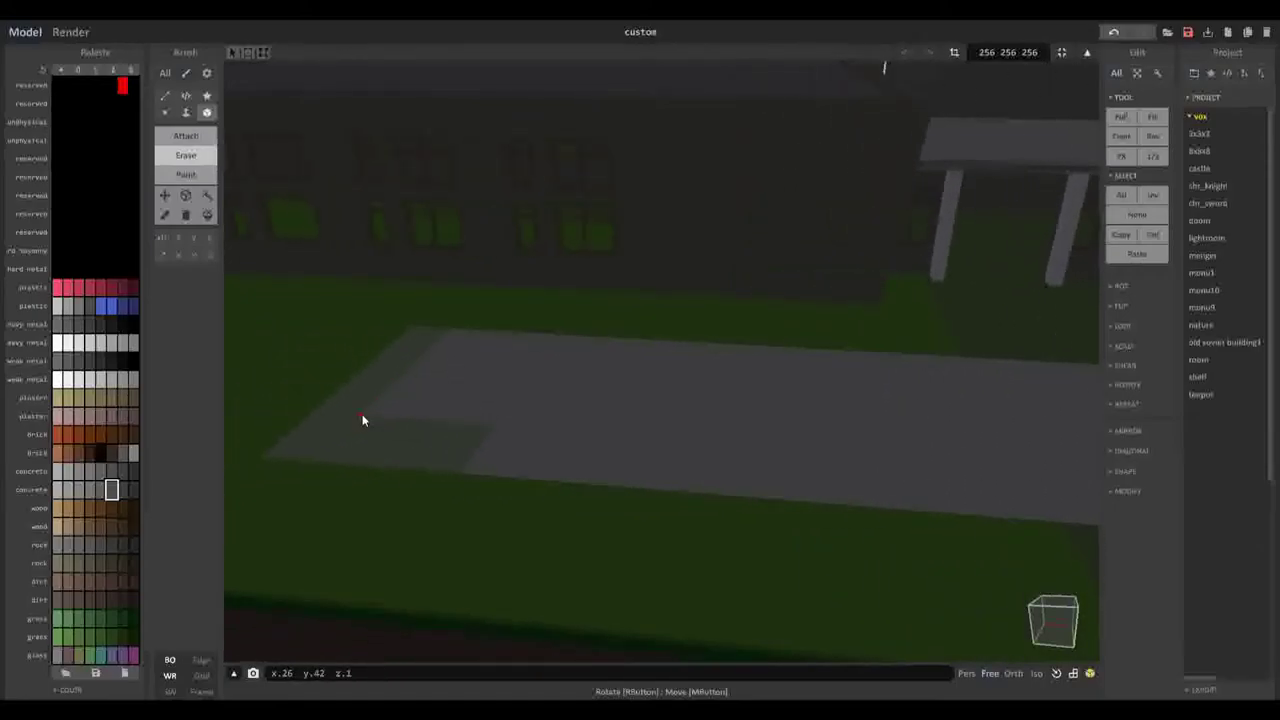
- Bring the whole building and road into view and render the scene
right_drag(548, 524, 598, 478)
scroll(616, 495, down, 4)
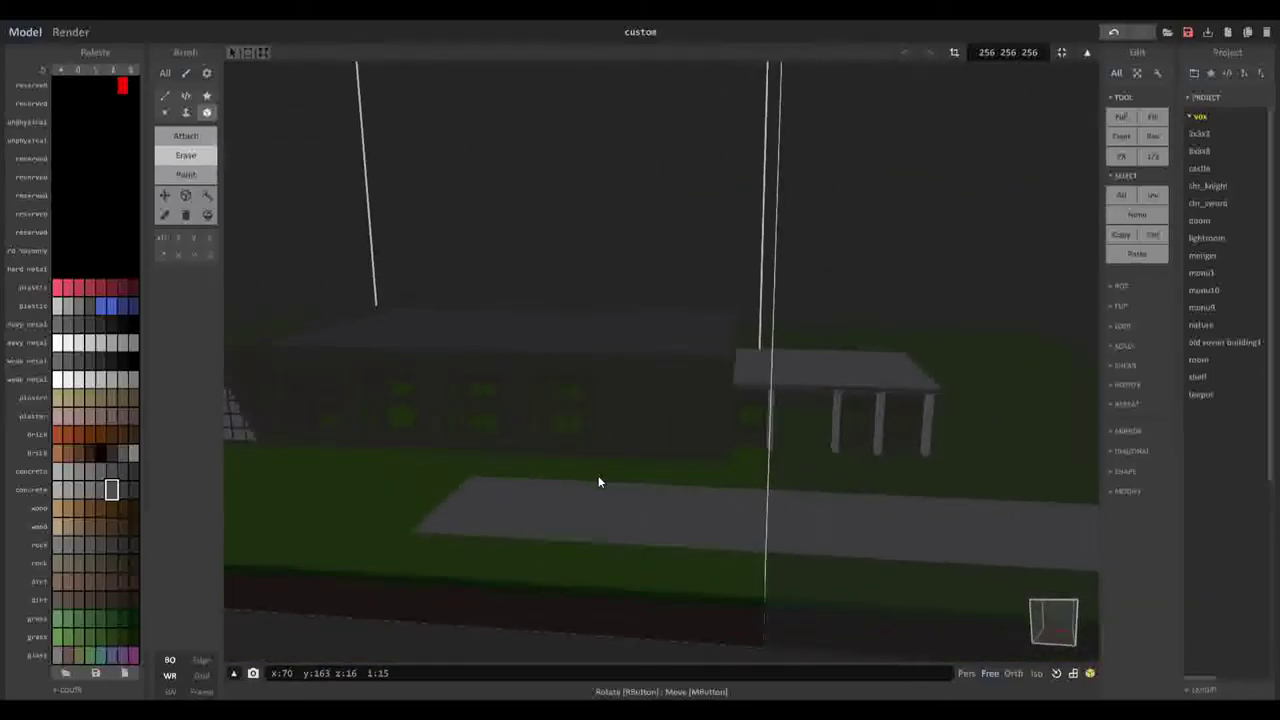
key(Tab)
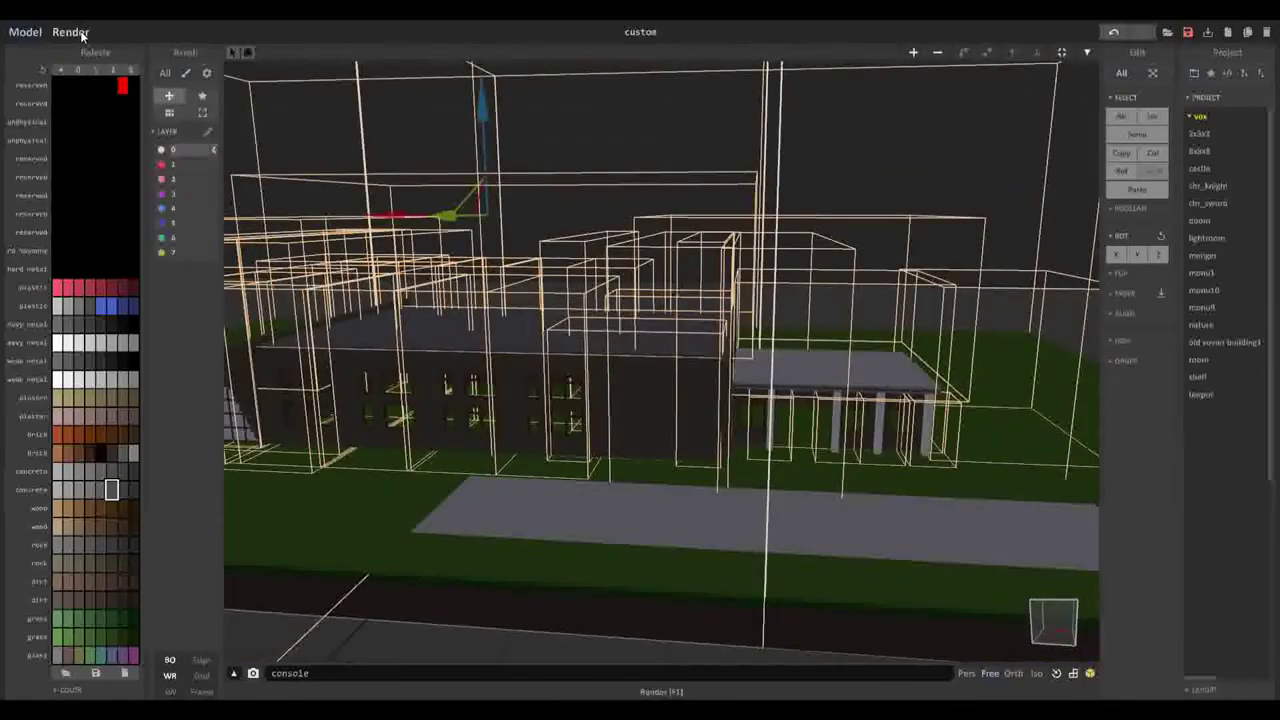
click(82, 34)
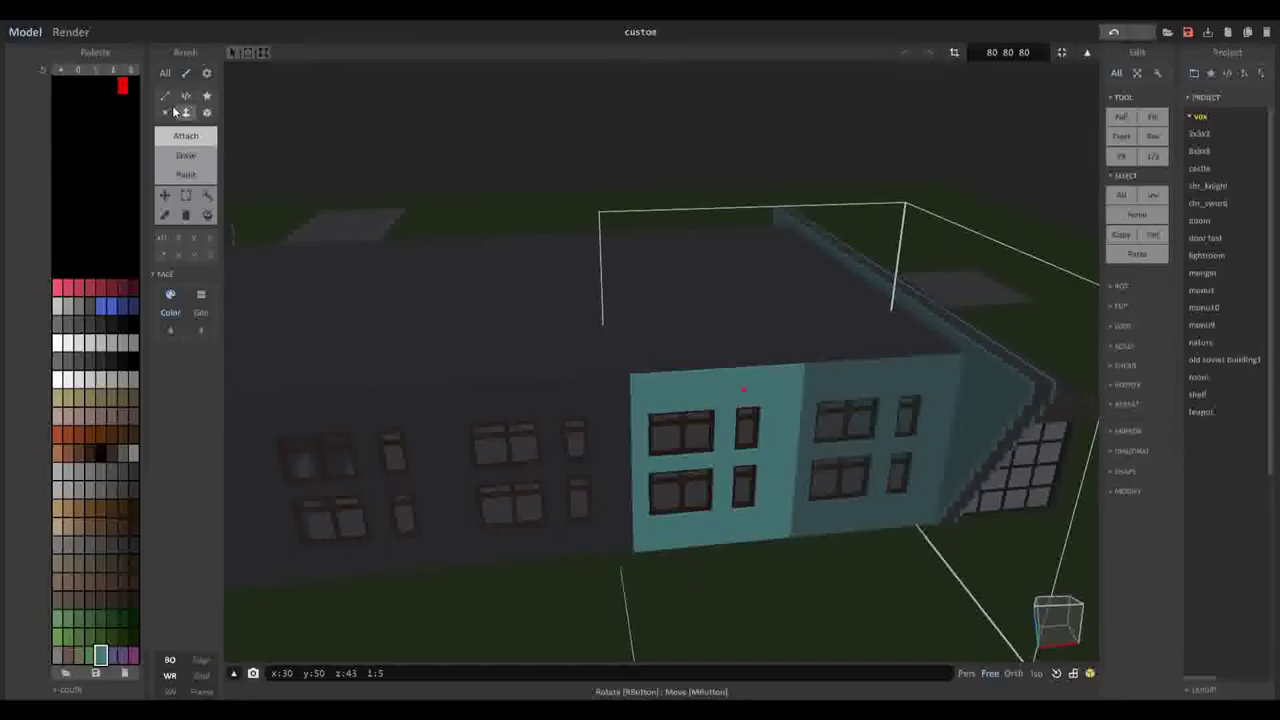
- Check the grid window beside the slanted end wall and open the section with the door and large windows for editing
right_drag(871, 523, 741, 375)
key(Tab)
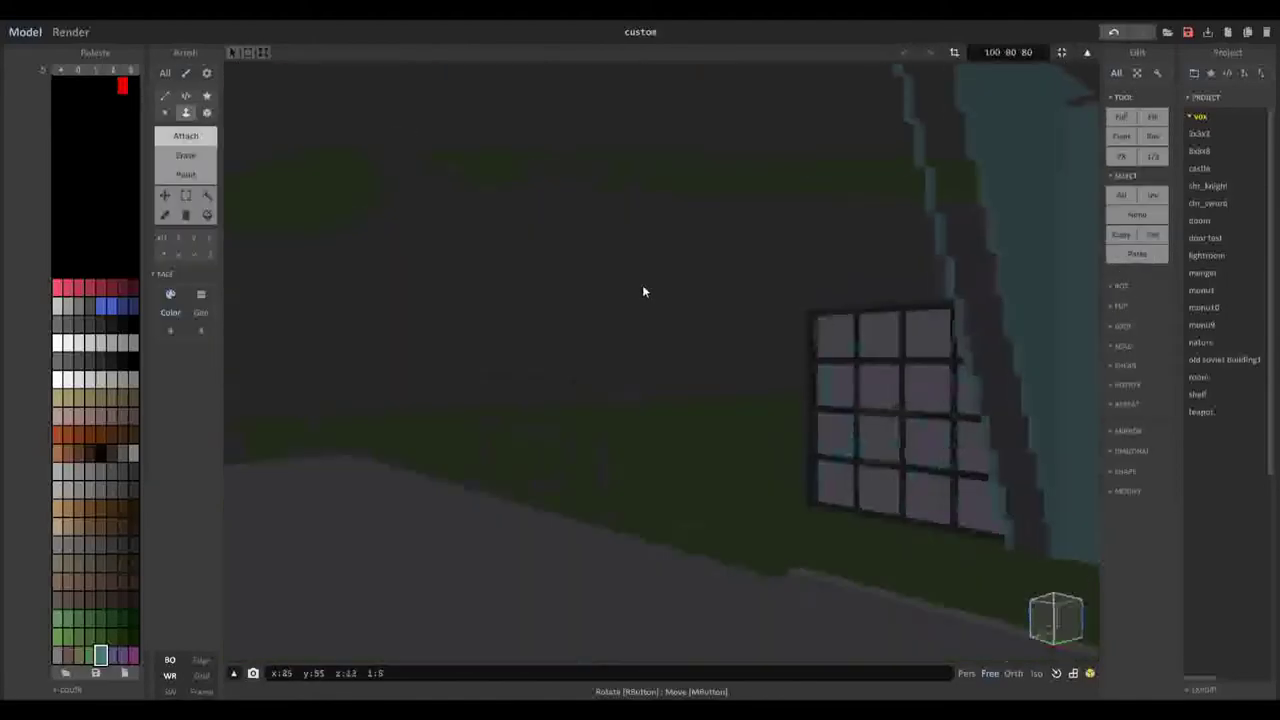
right_drag(642, 286, 818, 344)
scroll(706, 289, up, 5)
scroll(872, 306, down, 5)
key(Tab)
click(742, 410)
key(Tab)
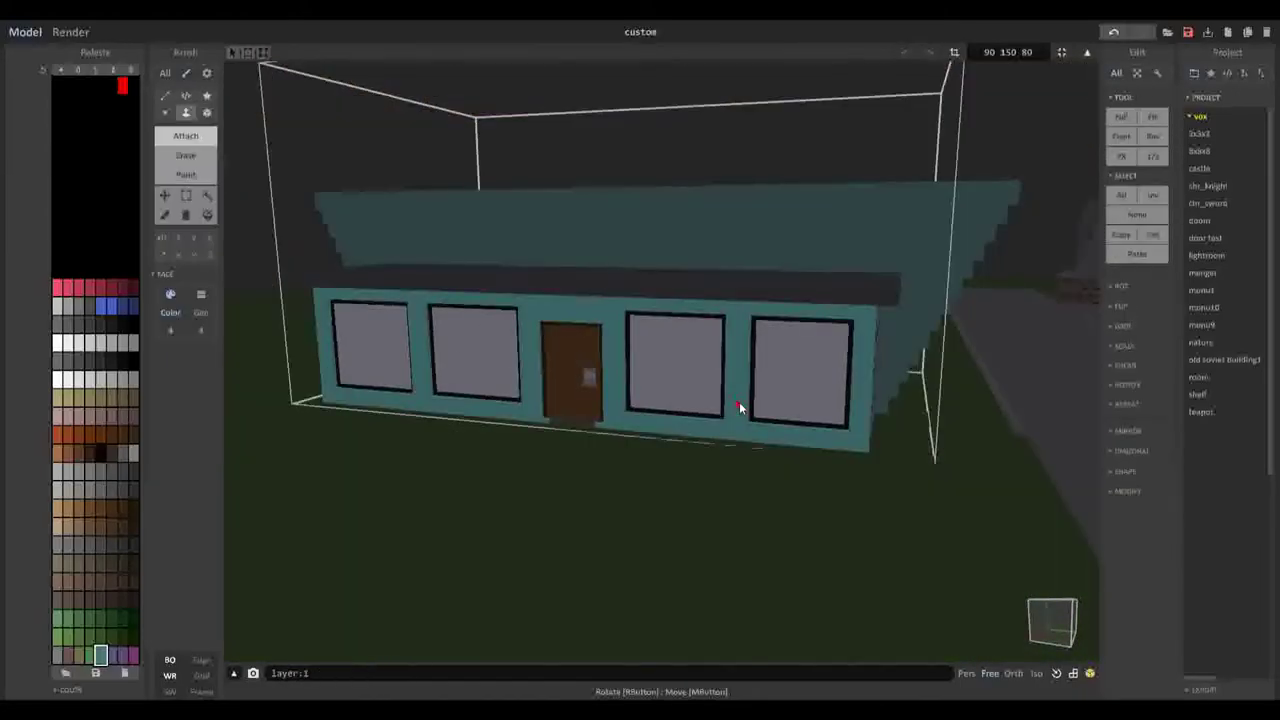
- Examine the teal building's long window wall, stepped end walls and low annex from outside, and render the scene
key(d)
key(w)
right_drag(699, 456, 309, 465)
key(w)
key(d)
key(w)
key(w)
key(d)
key(w)
key(d)
key(s)
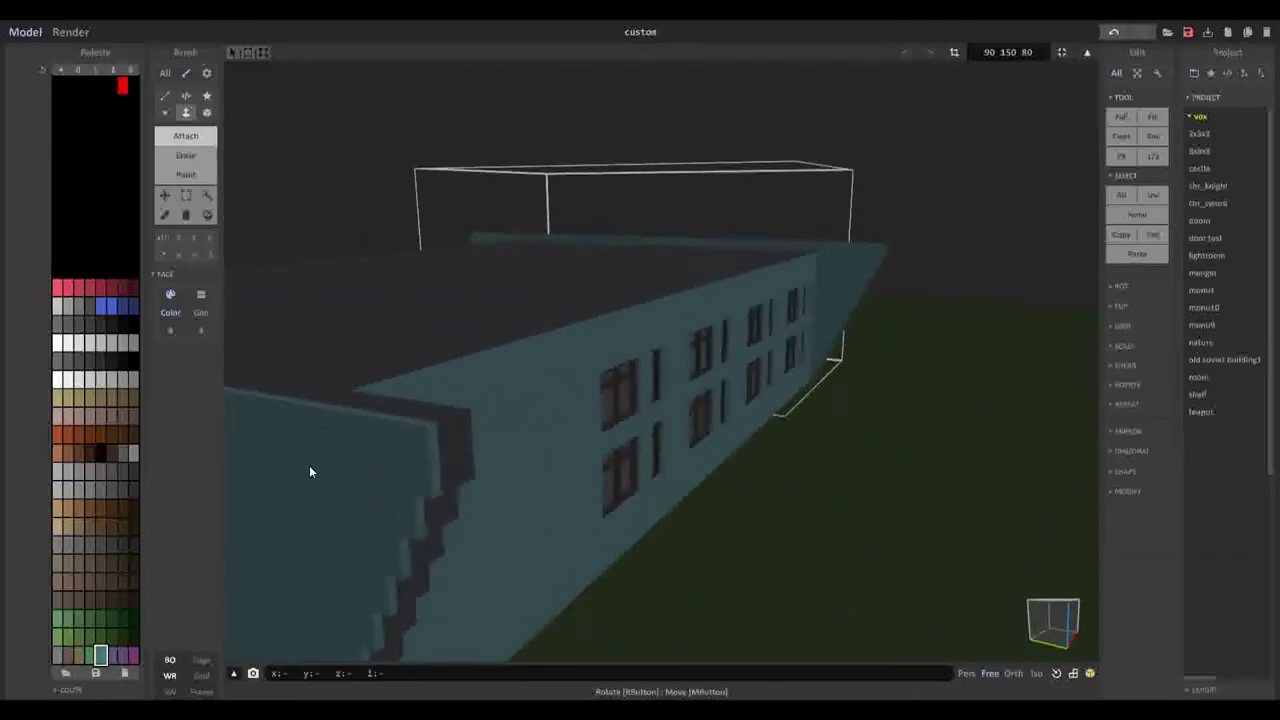
key(s)
right_drag(800, 300, 677, 334)
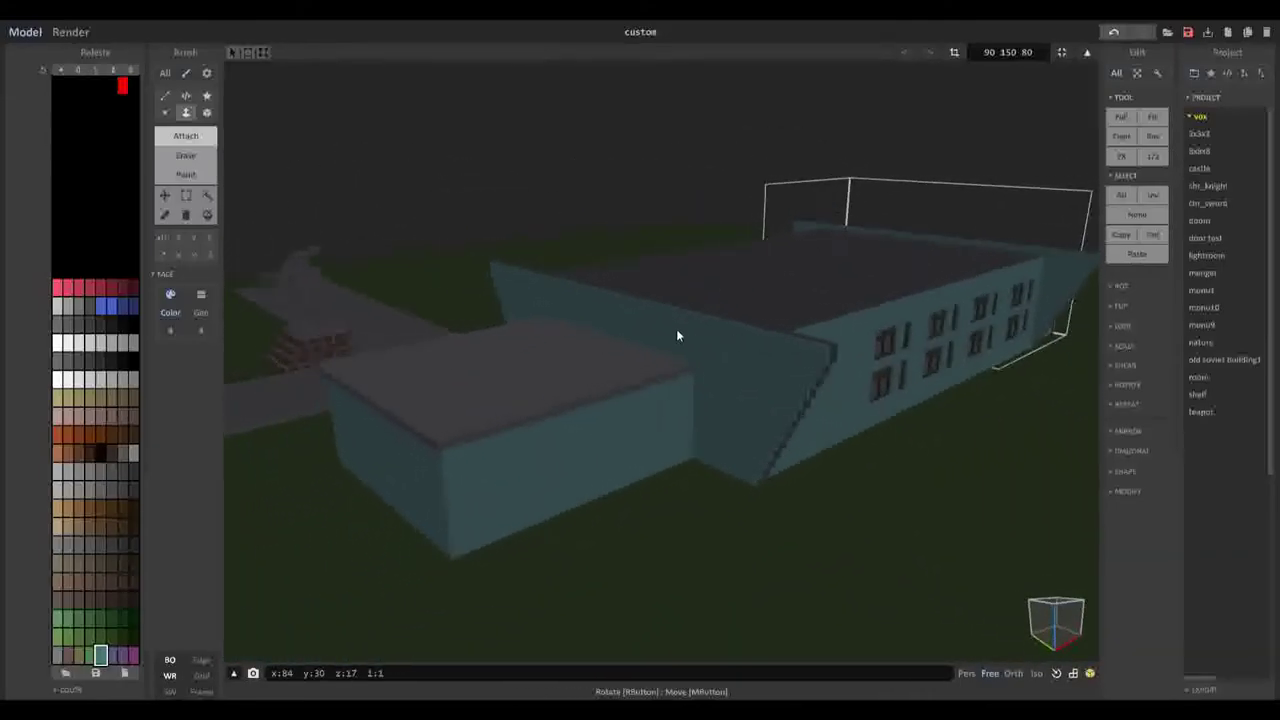
click(69, 33)
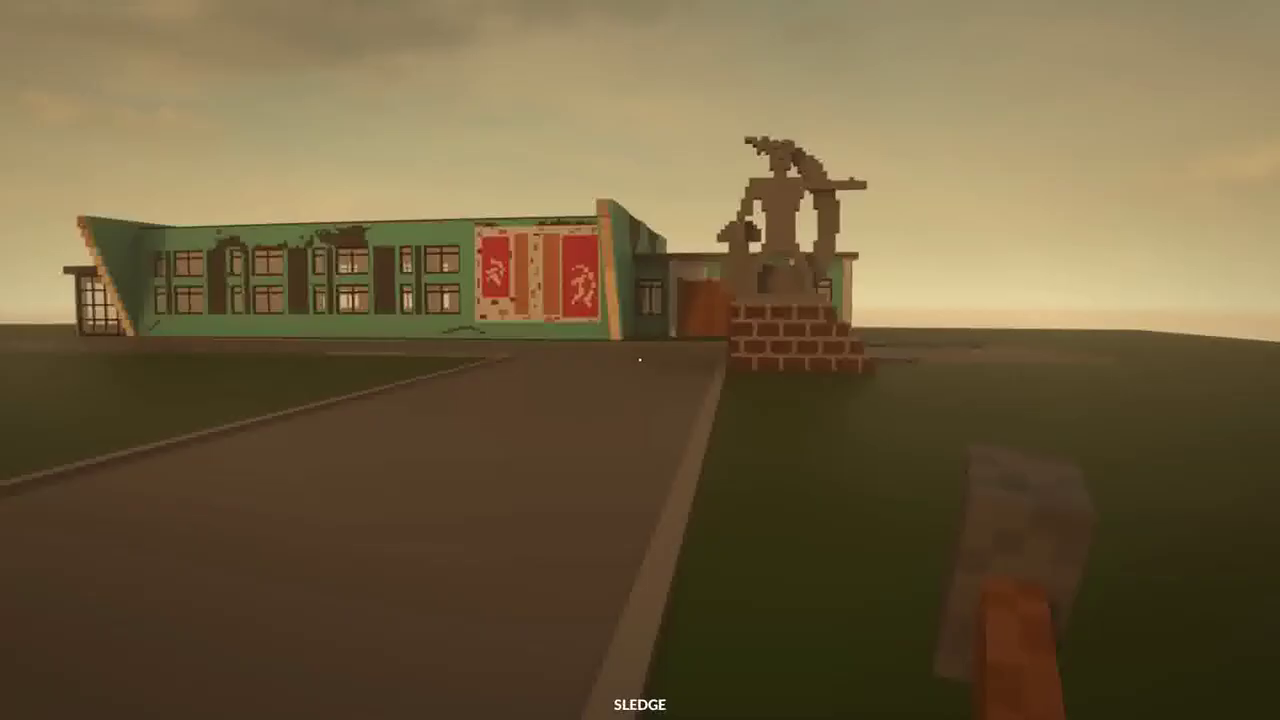
key(w)
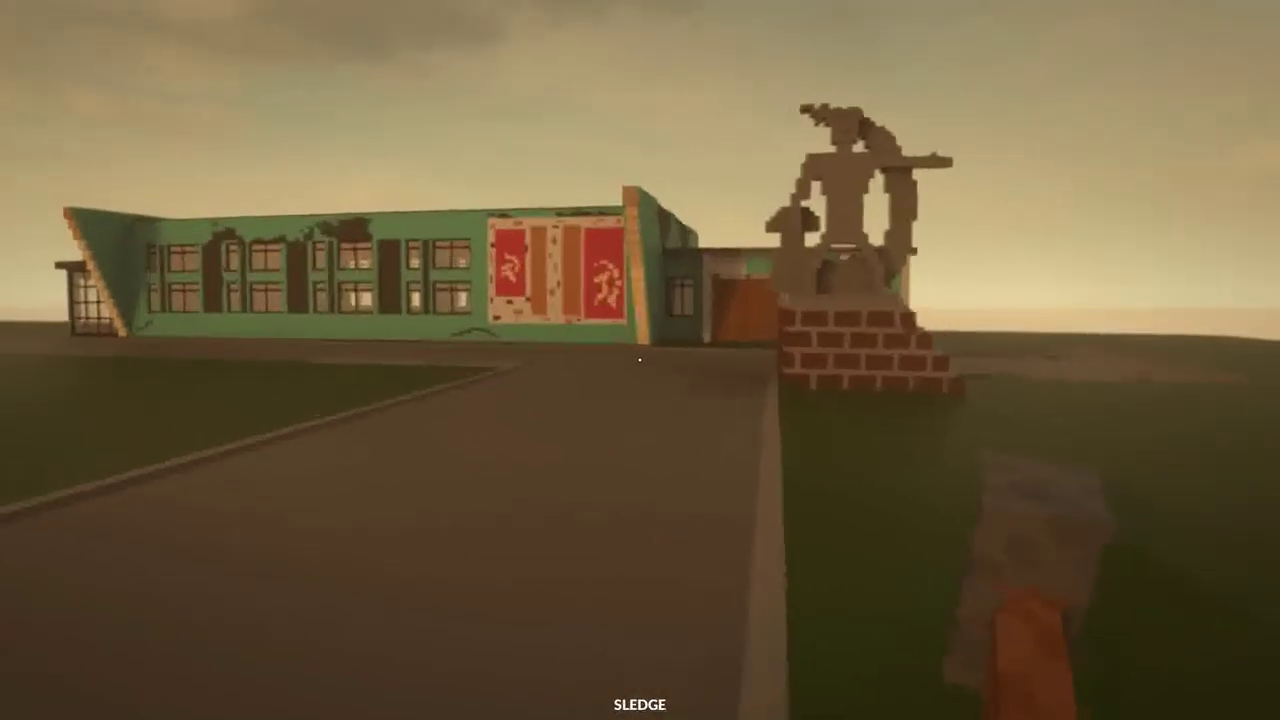
key(w)
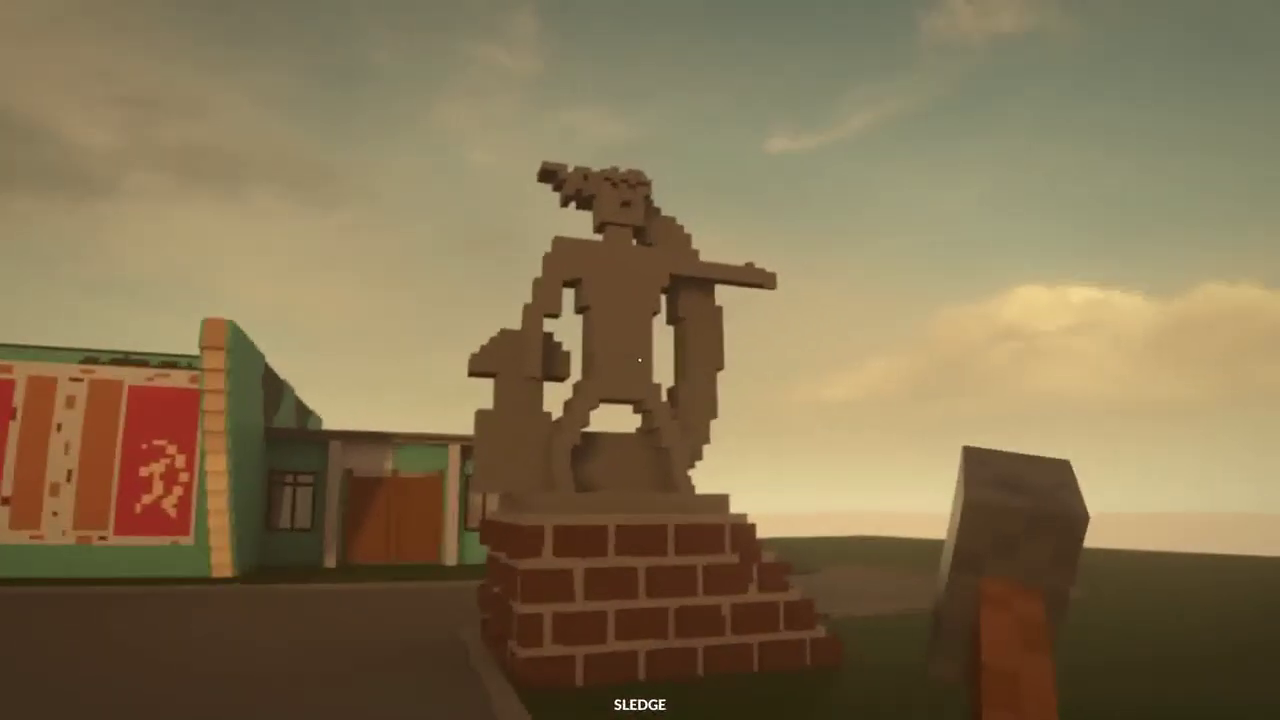
key(w)
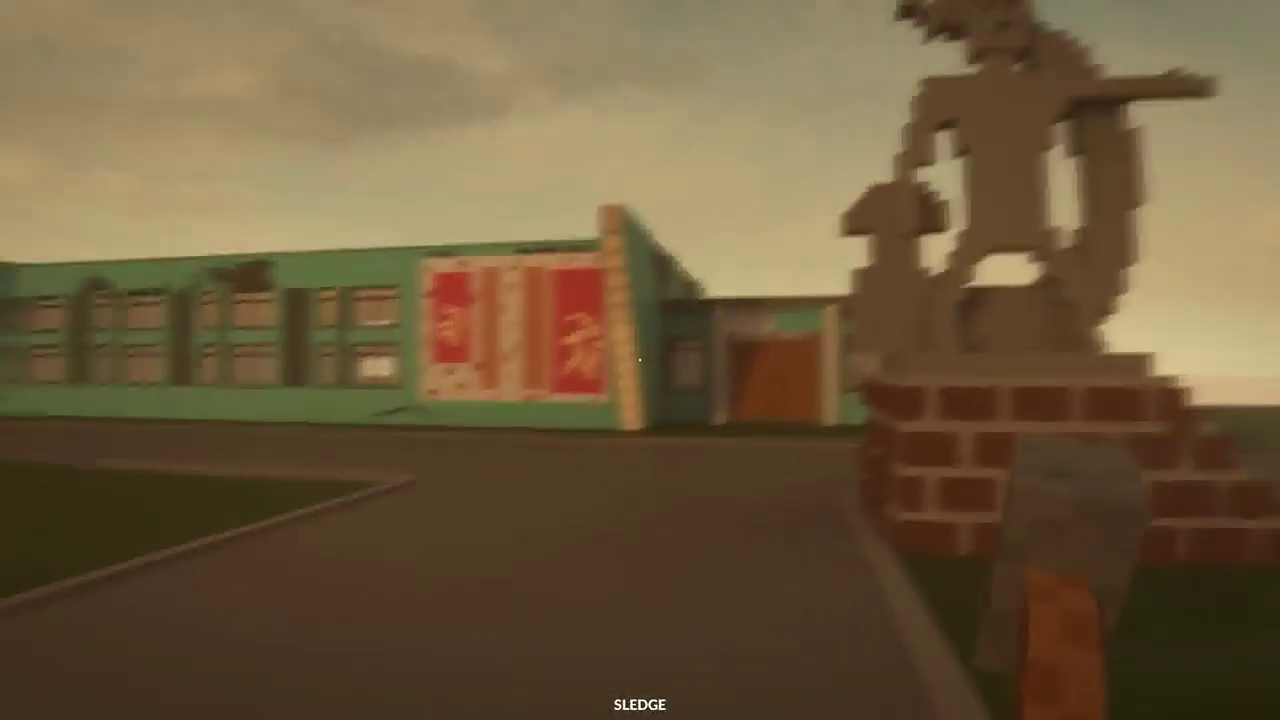
key(w)
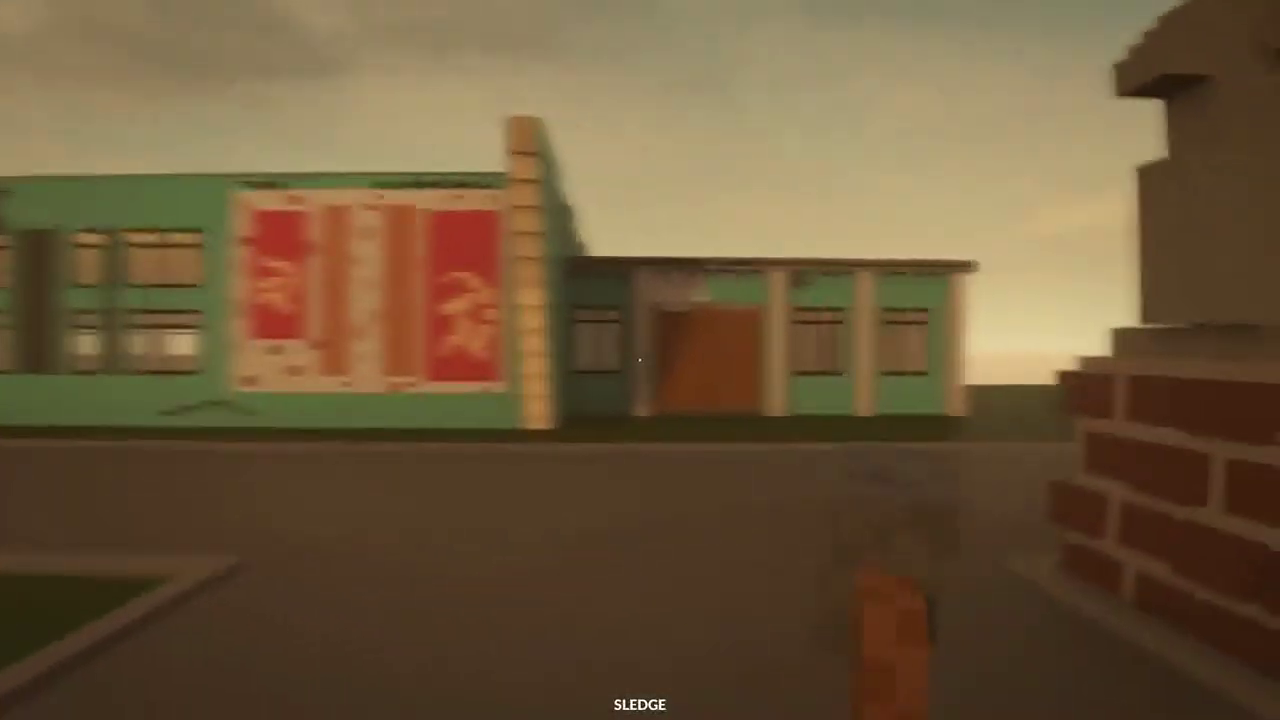
key(w)
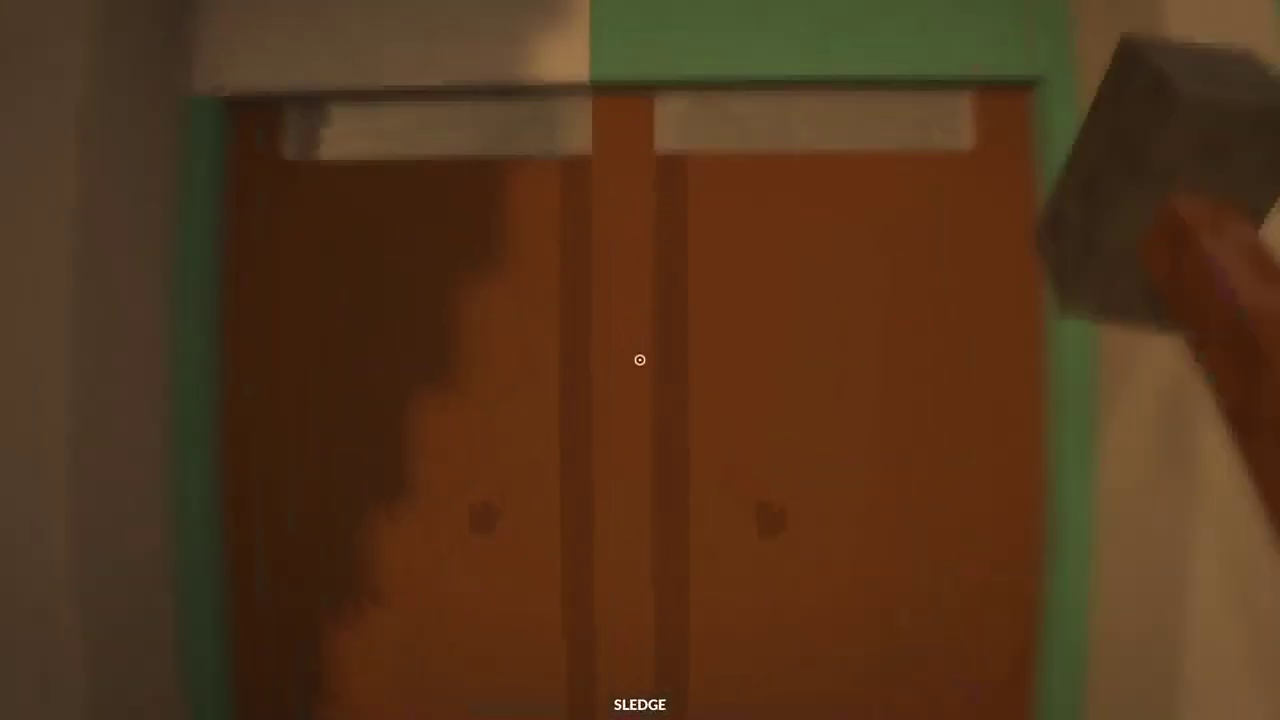
click(640, 360)
key(w)
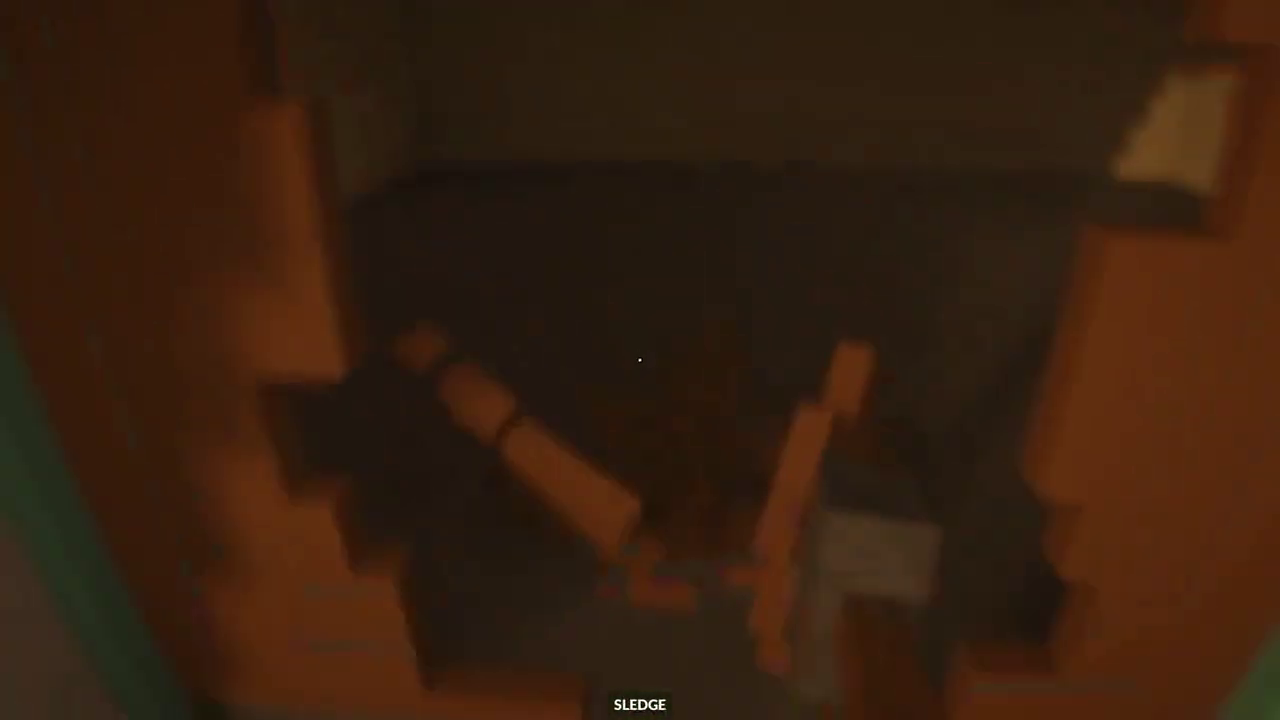
key(w)
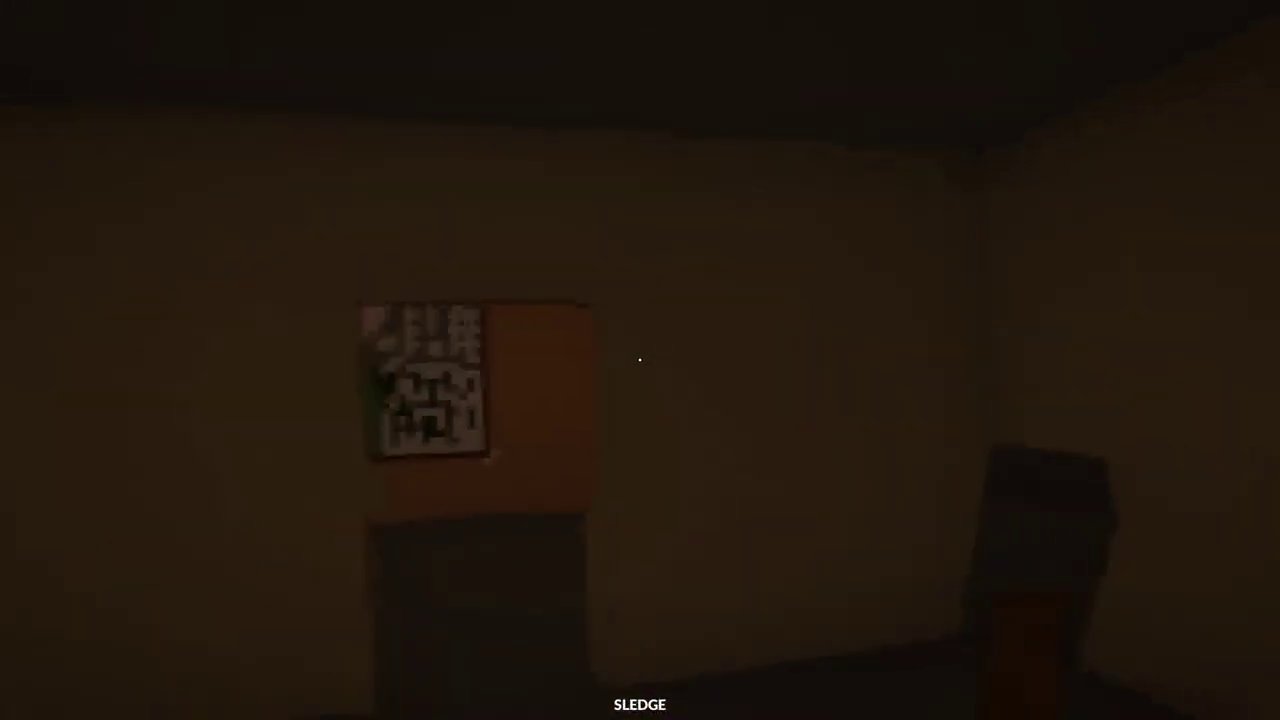
key(w)
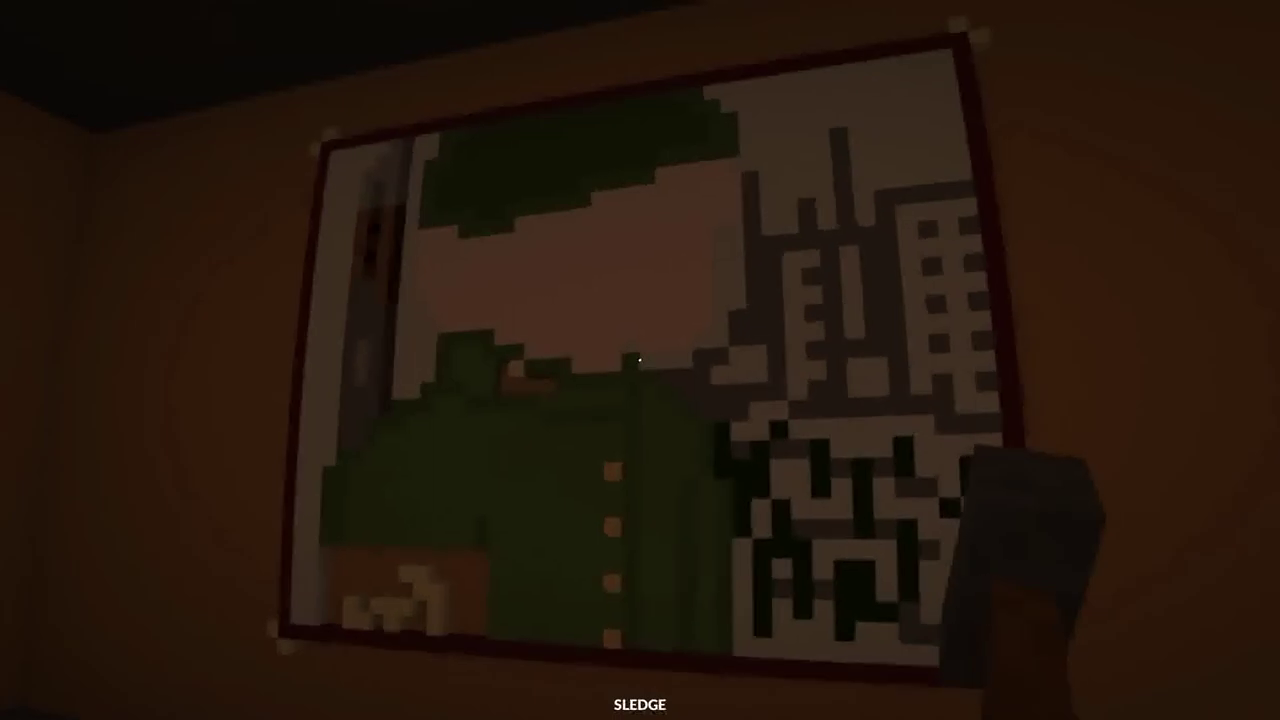
key(w)
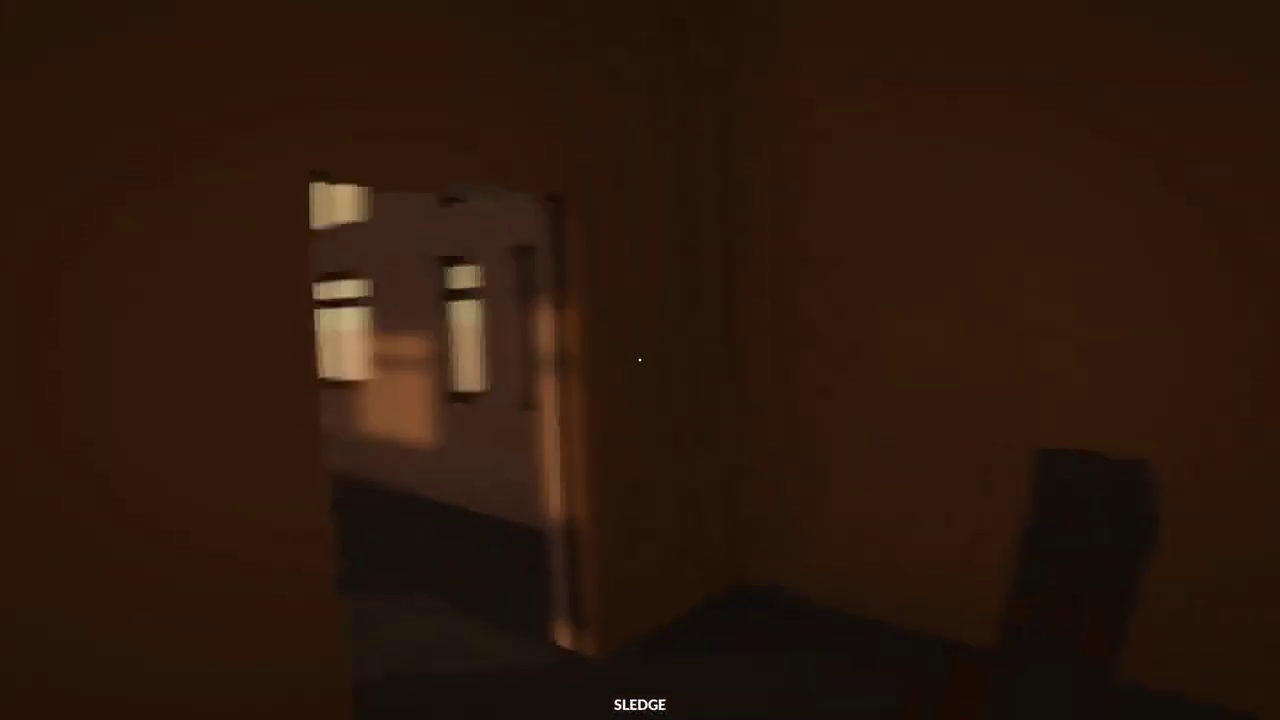
key(w)
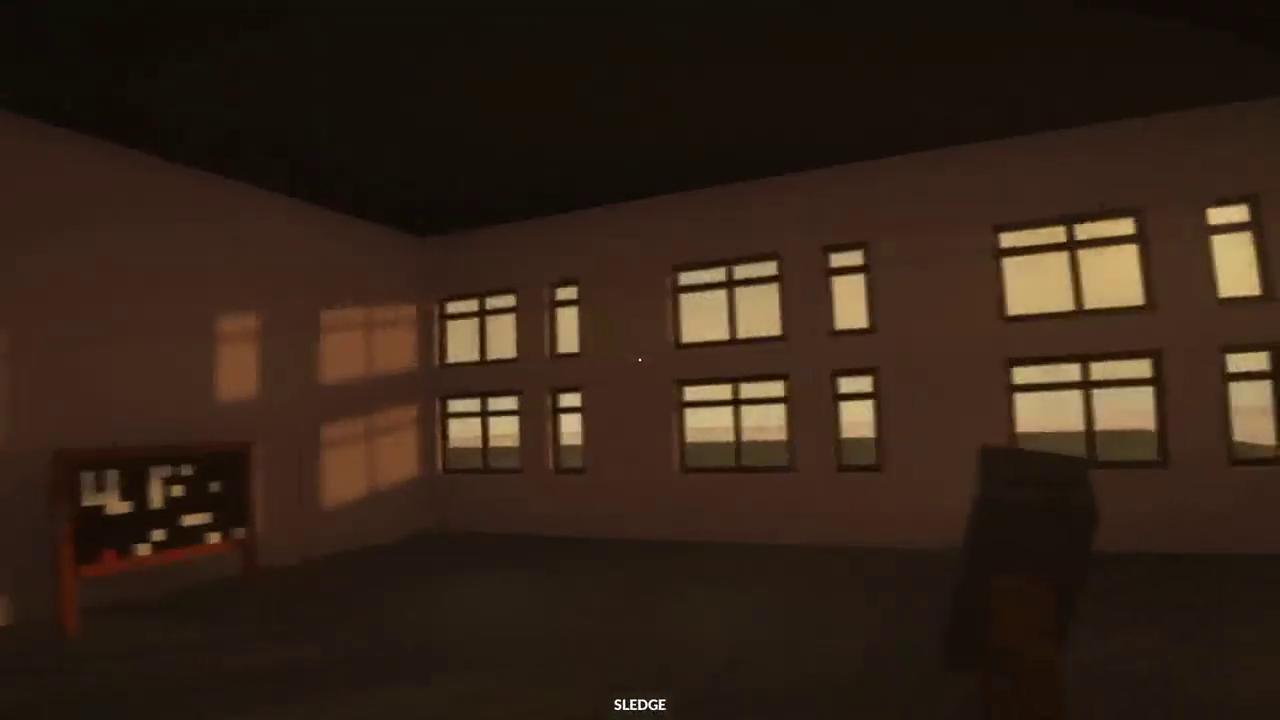
key(w)
scroll(640, 360, down, 3)
scroll(640, 360, down, 1)
click(640, 360)
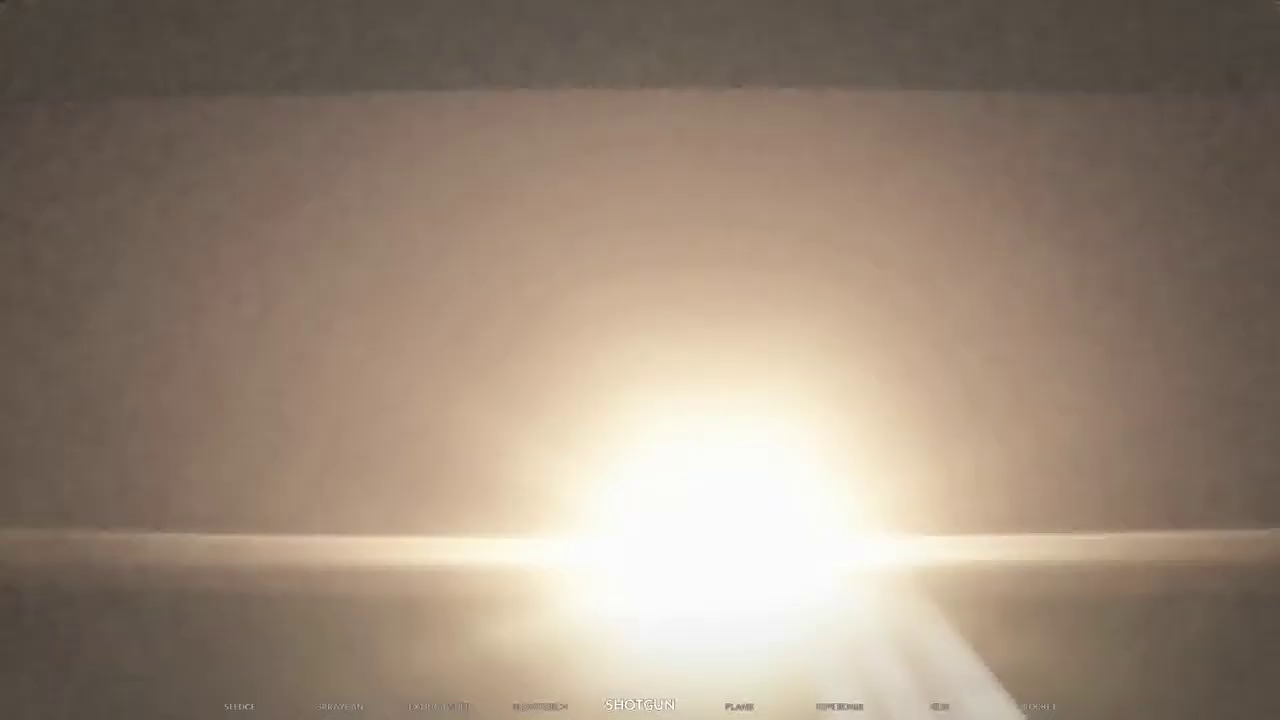
click(640, 360)
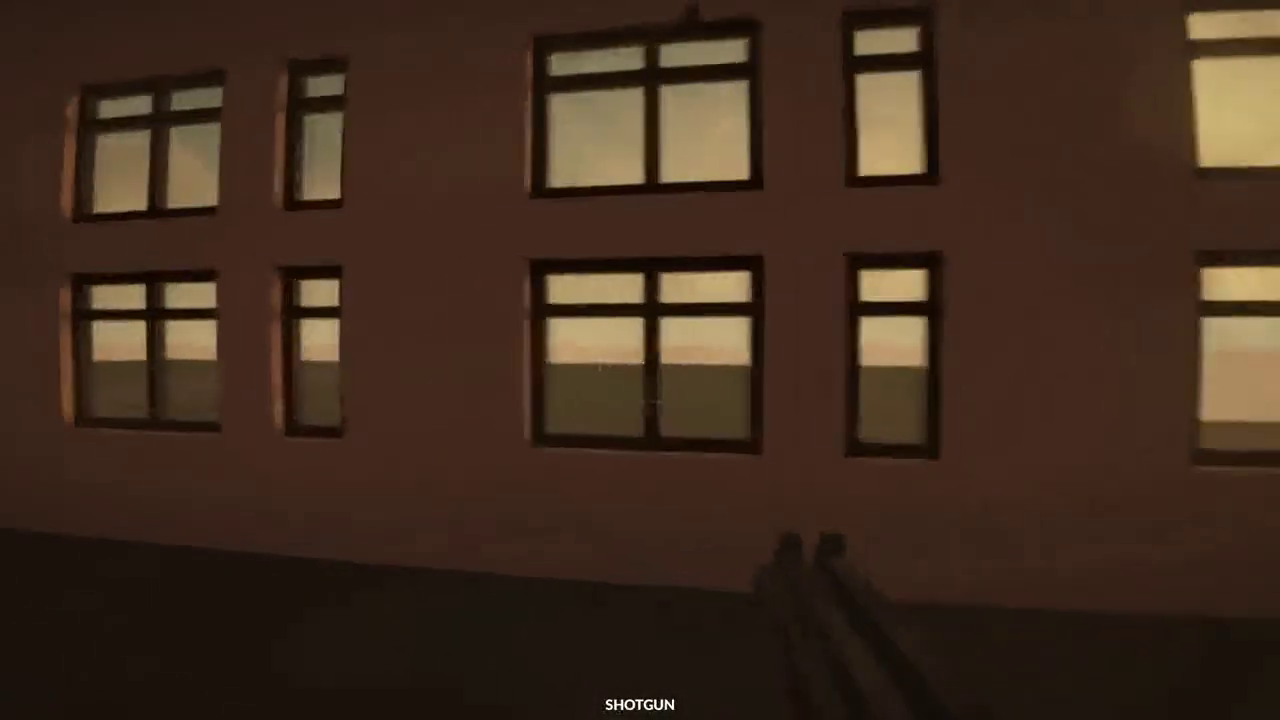
click(640, 360)
key(w)
key(space)
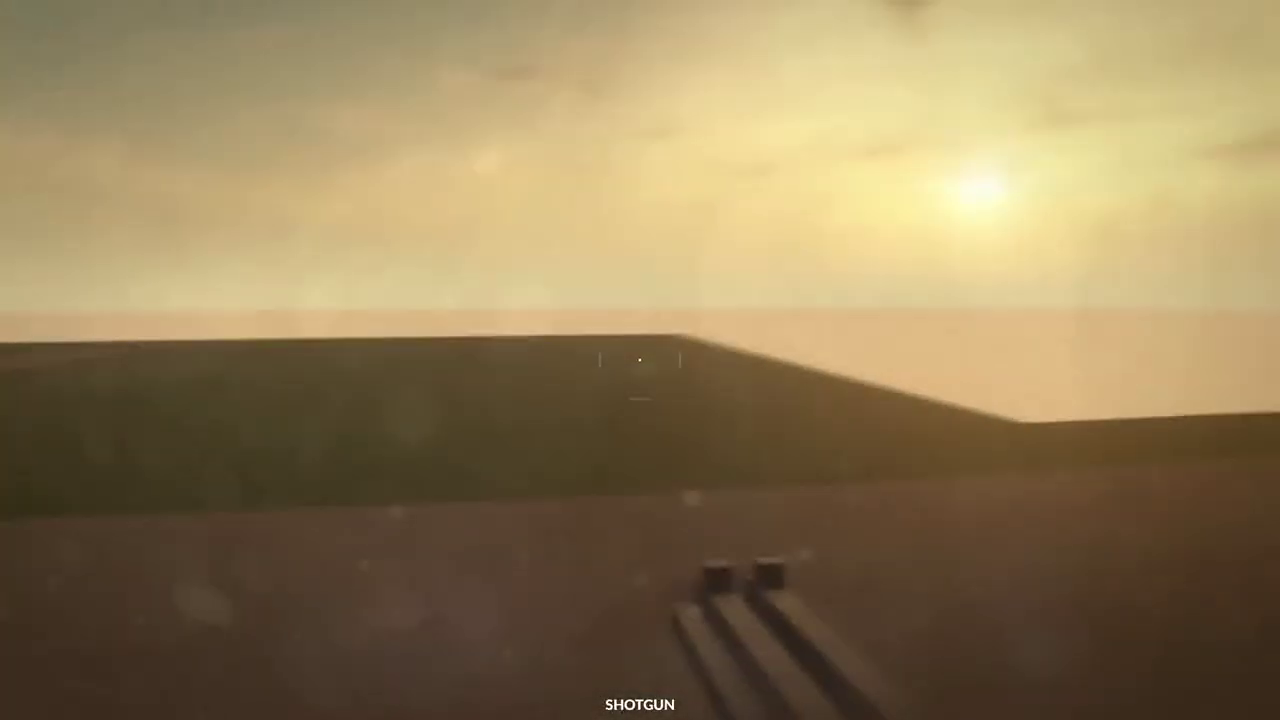
key(a)
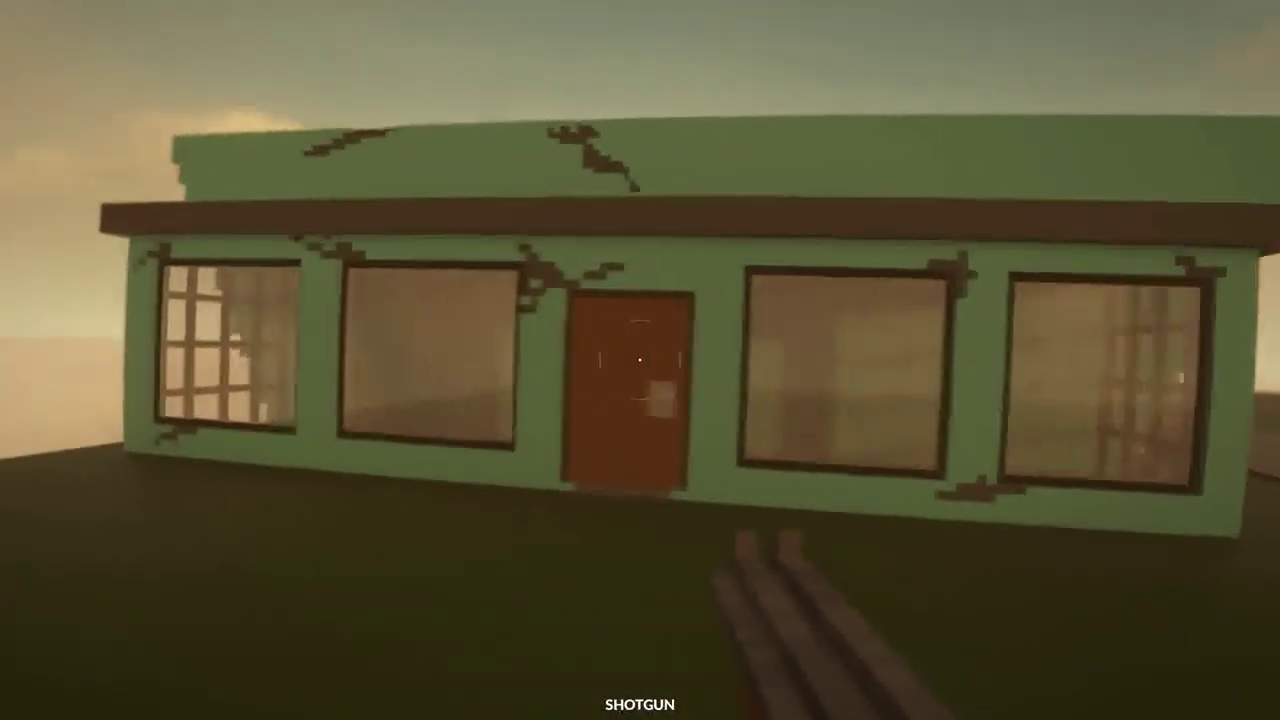
click(640, 360)
click(640, 360)
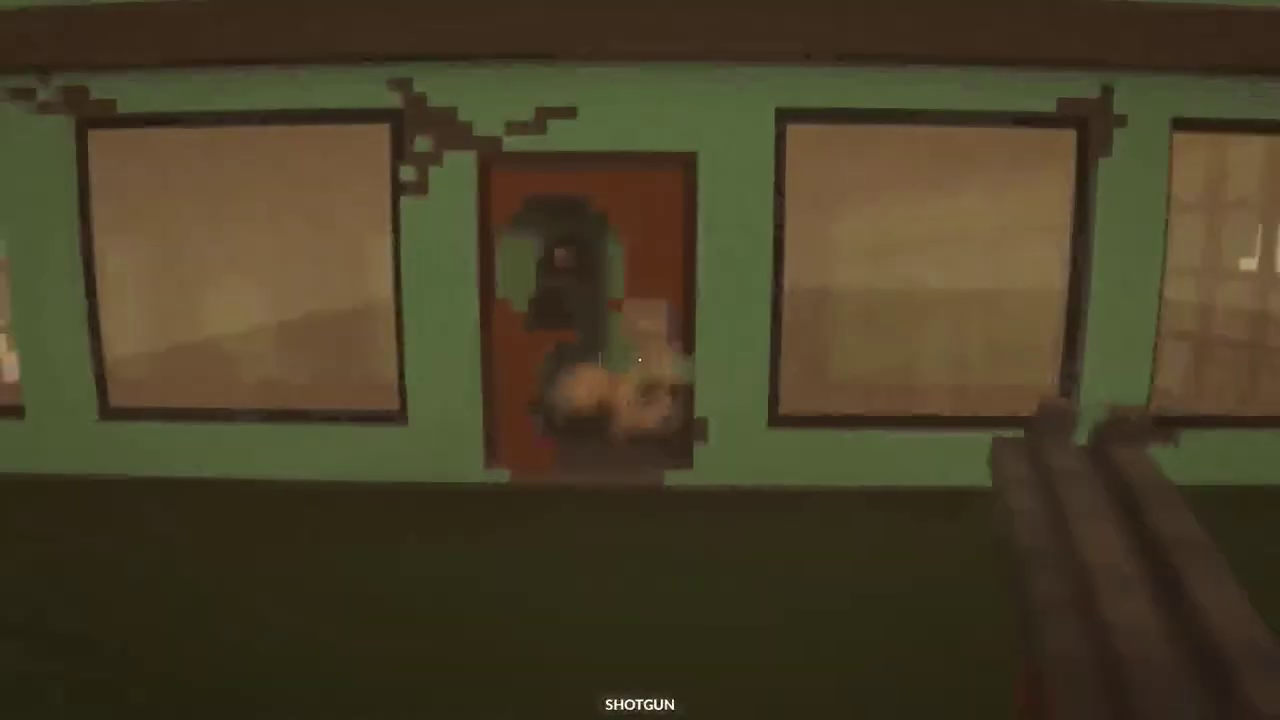
click(640, 360)
click(640, 360)
key(w)
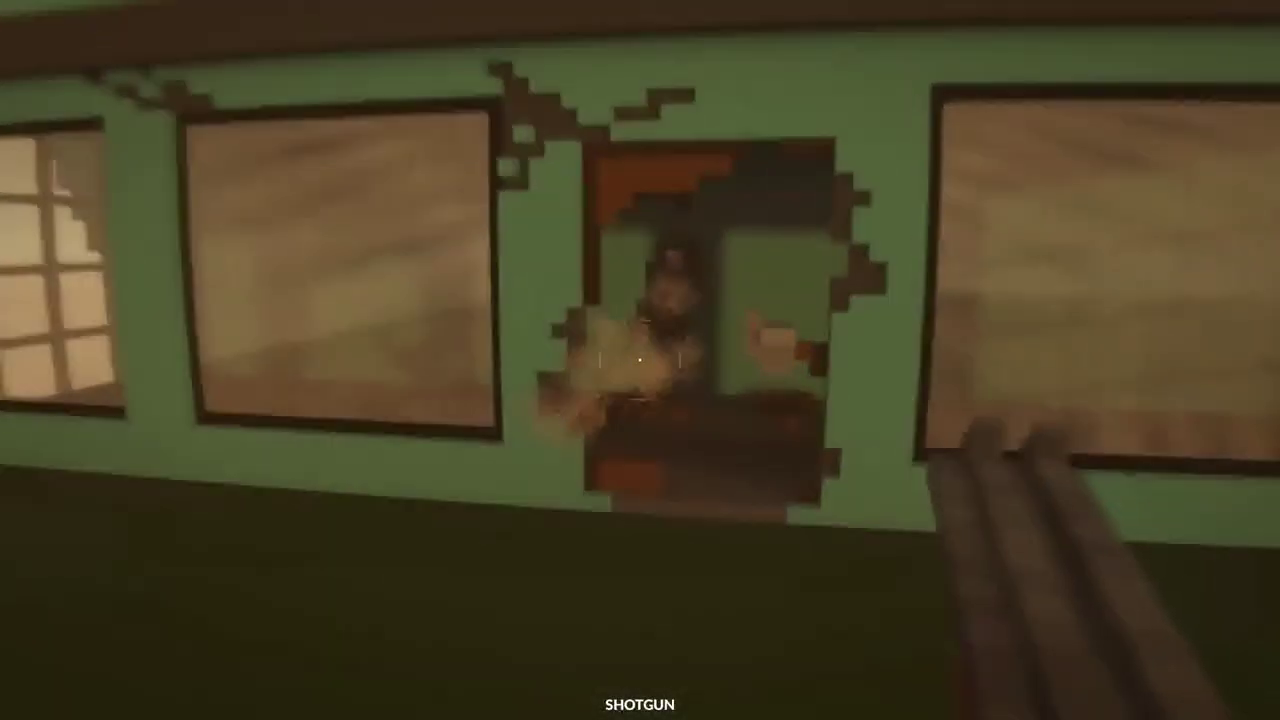
key(w)
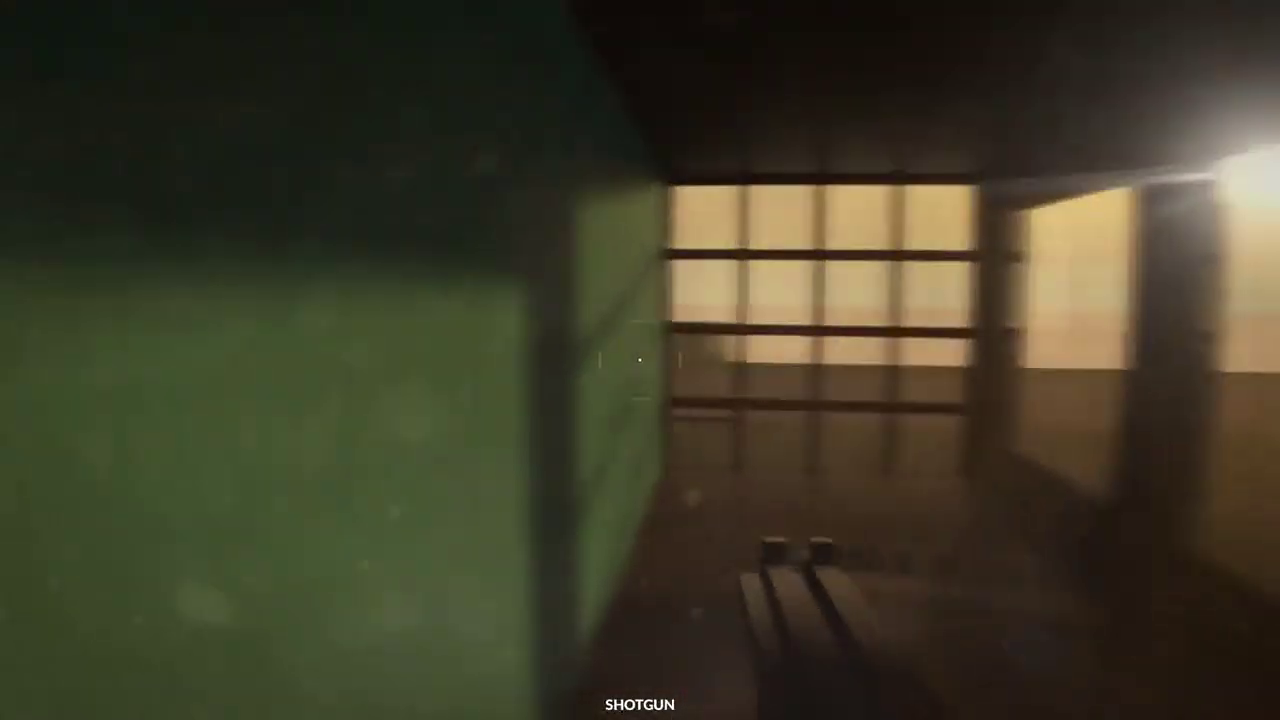
key(w)
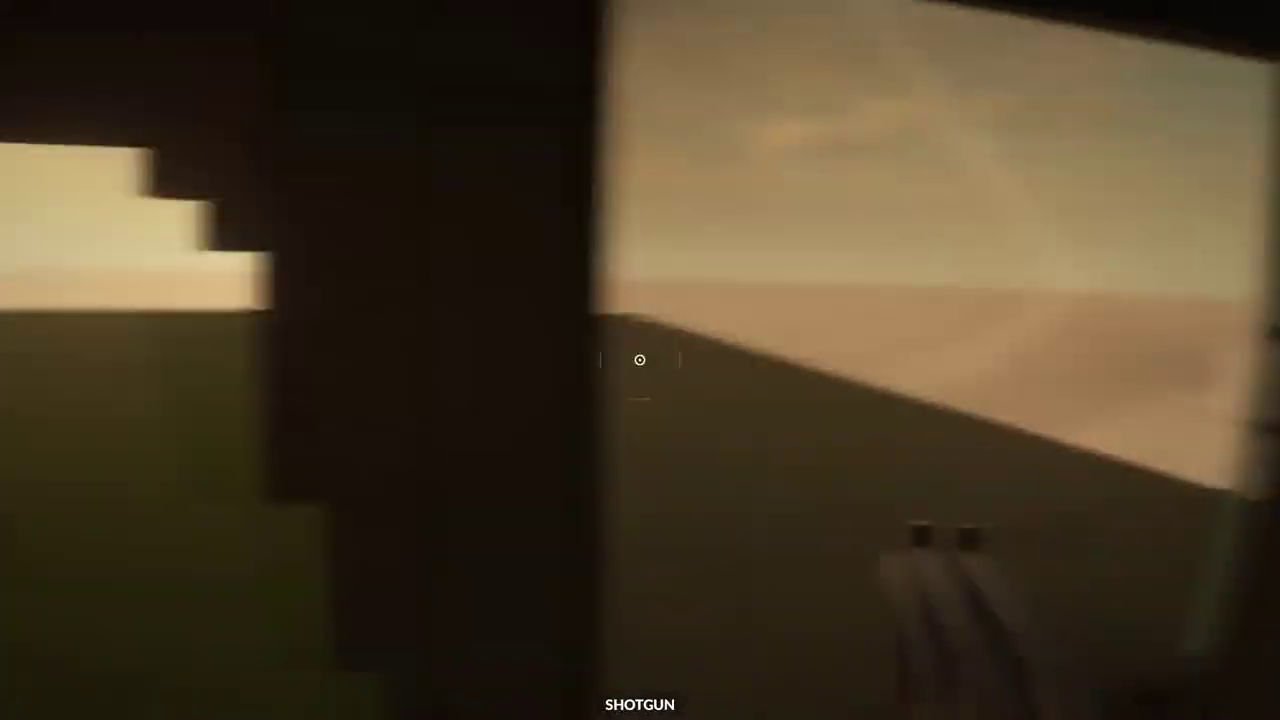
key(s)
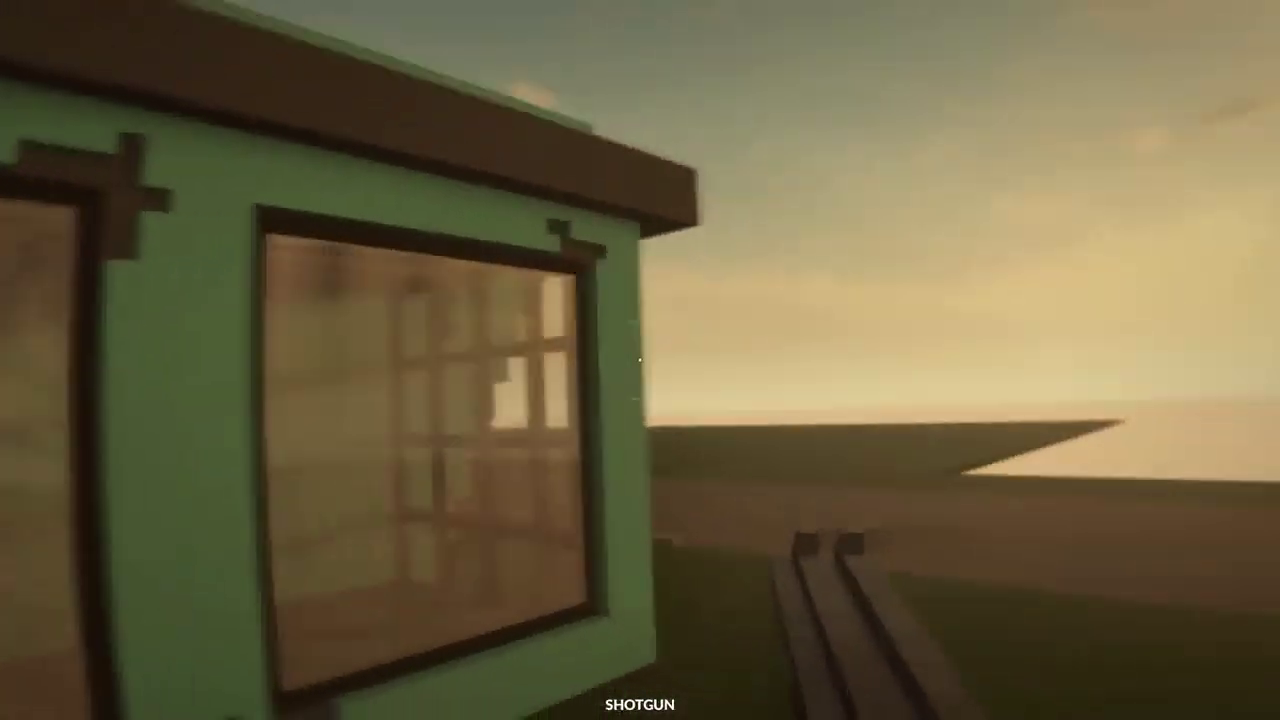
scroll(640, 360, down, 4)
key(s)
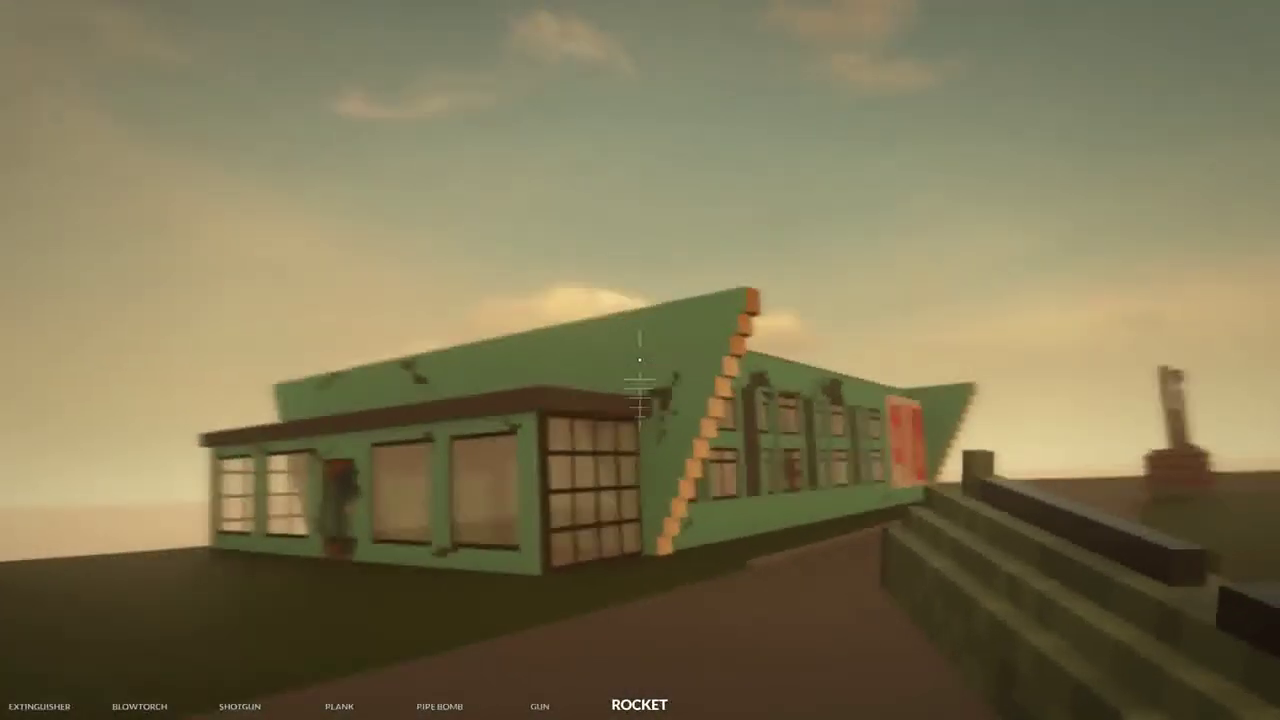
click(640, 360)
key(s)
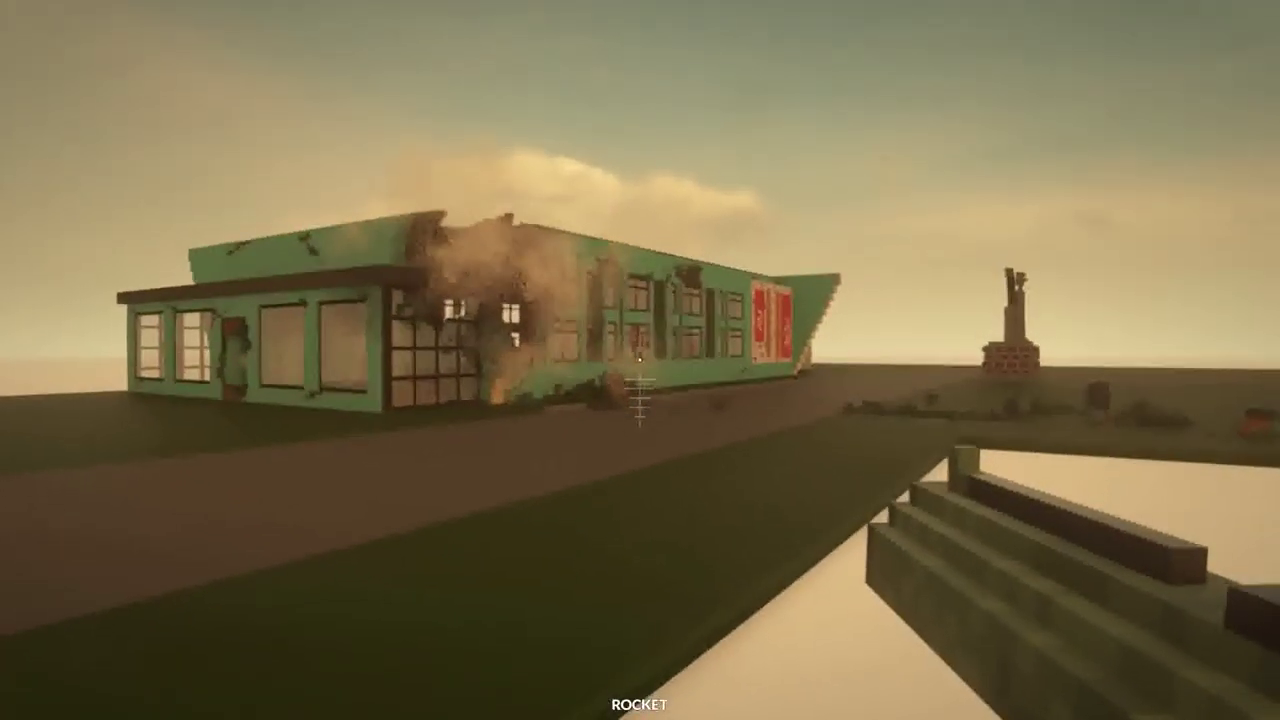
key(w)
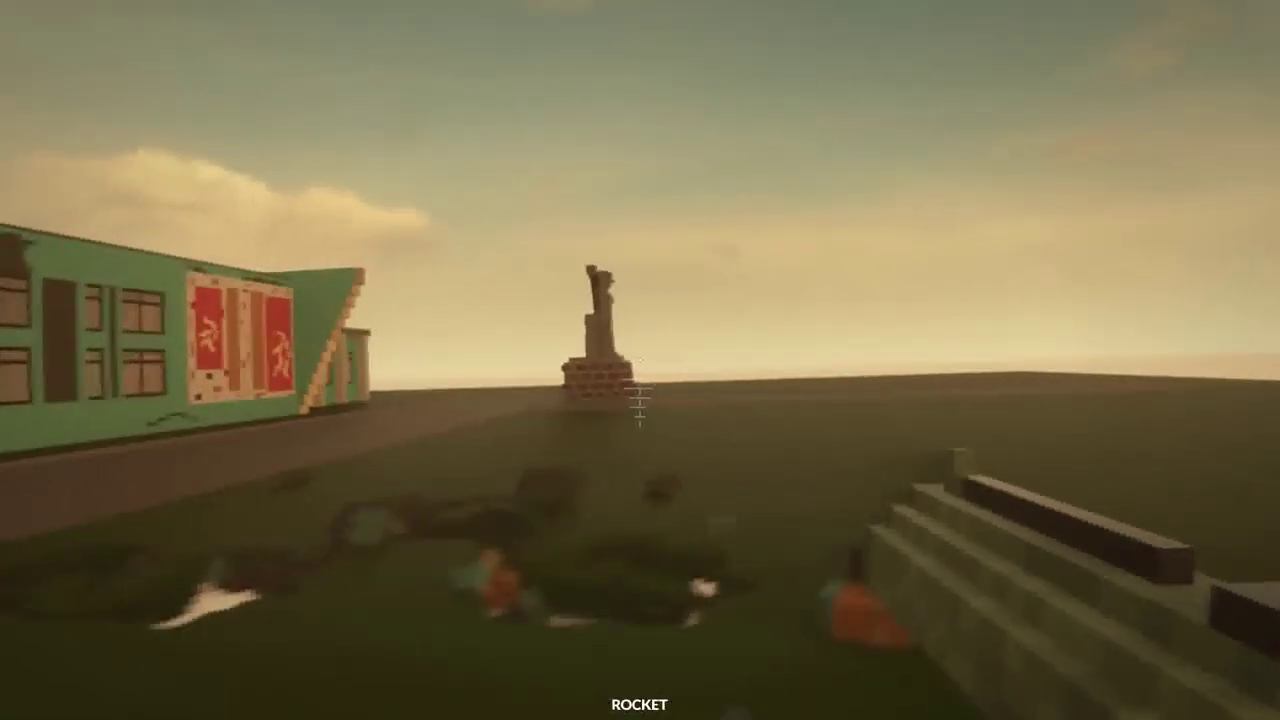
key(w)
click(640, 360)
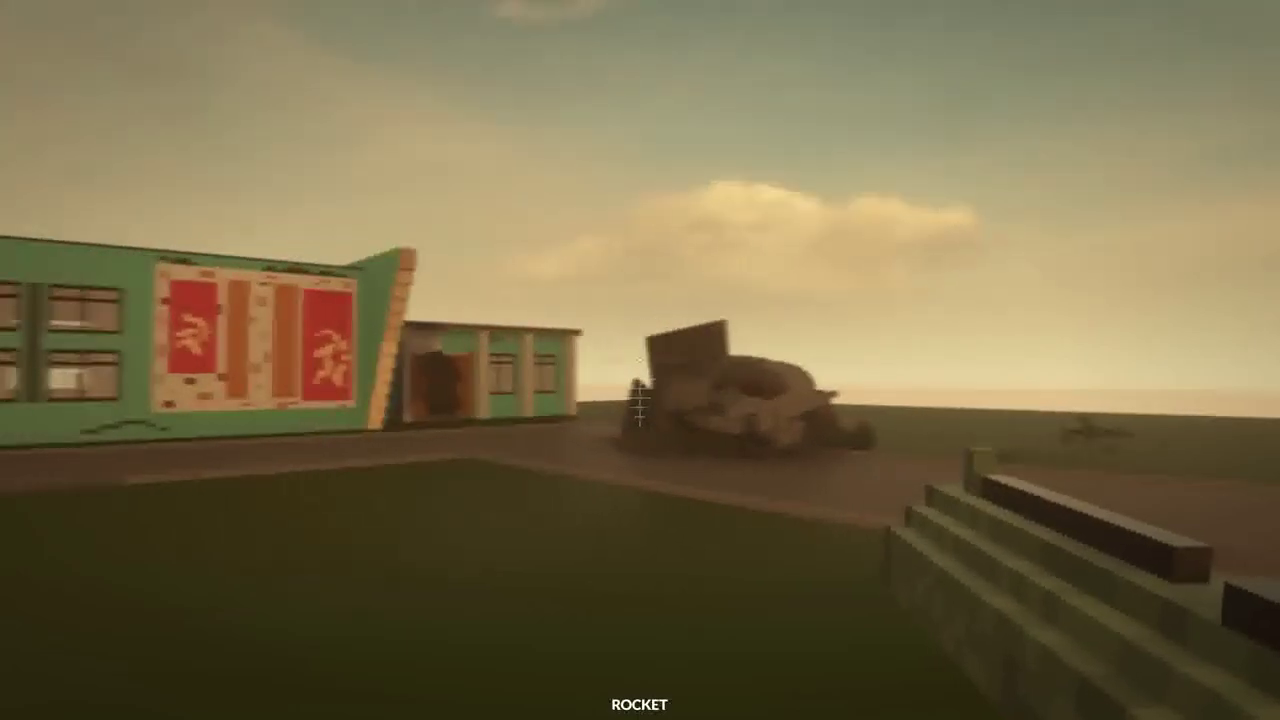
key(d)
key(w)
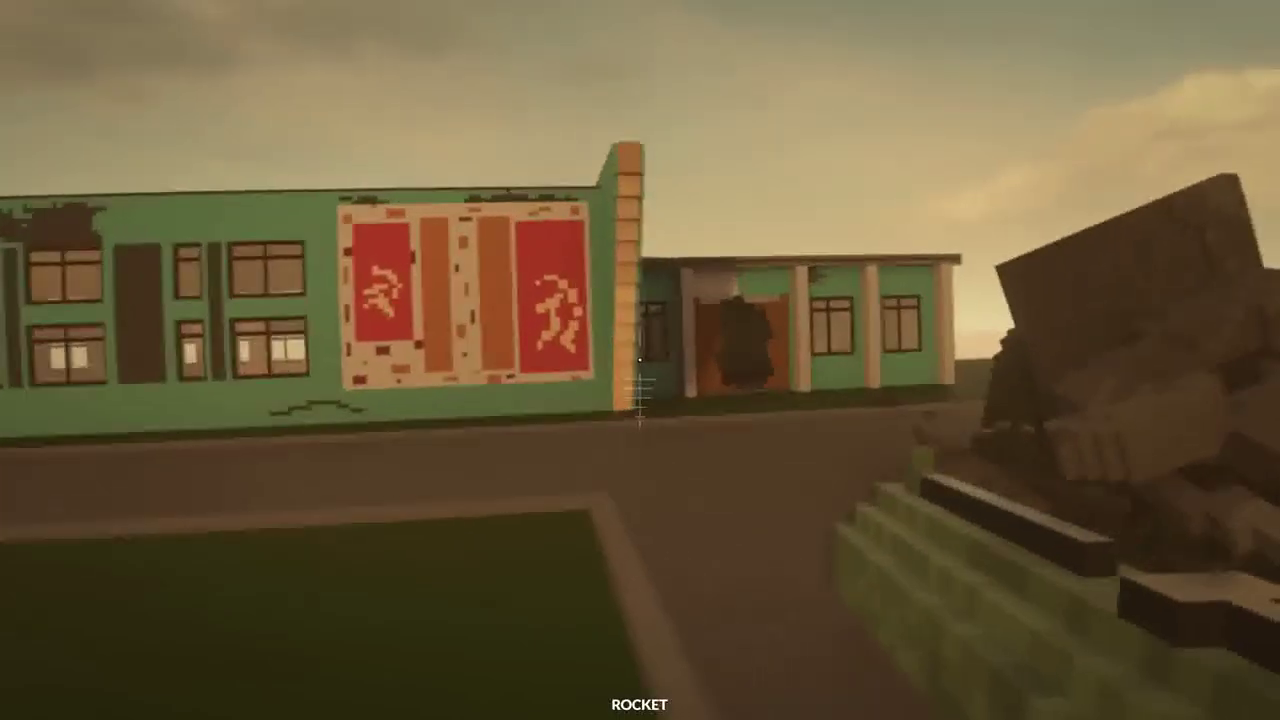
key(w)
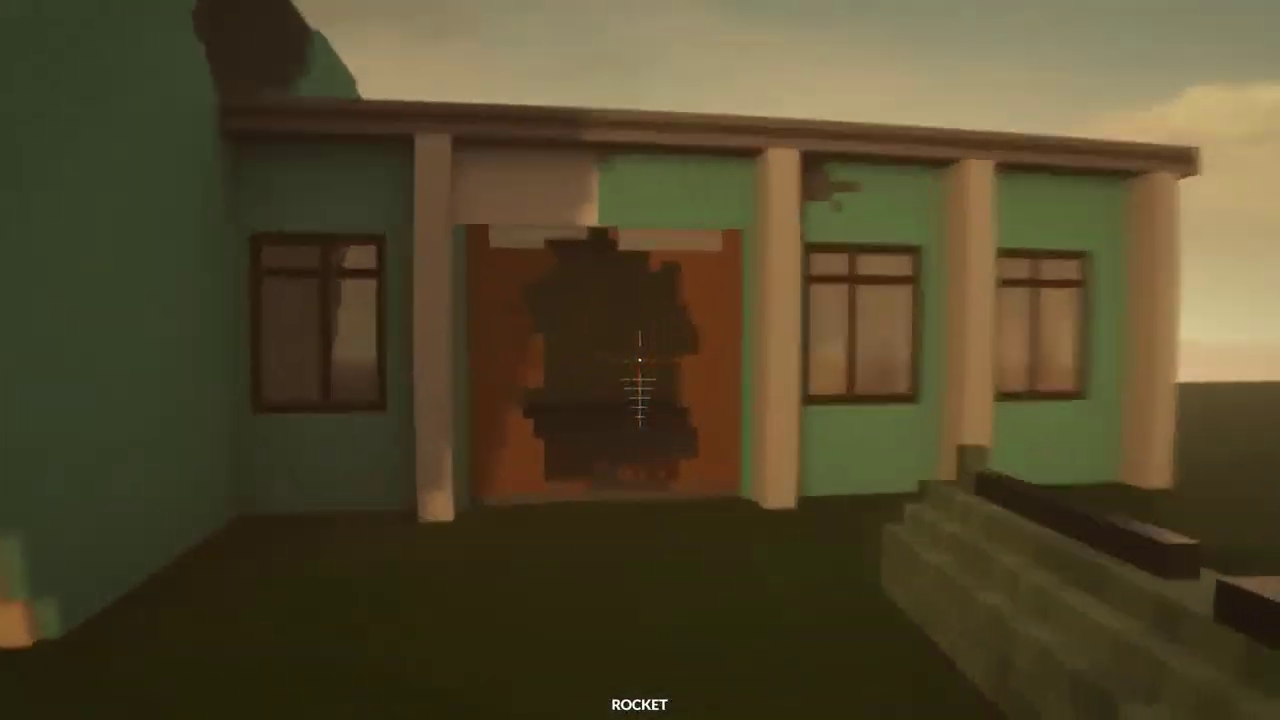
key(w)
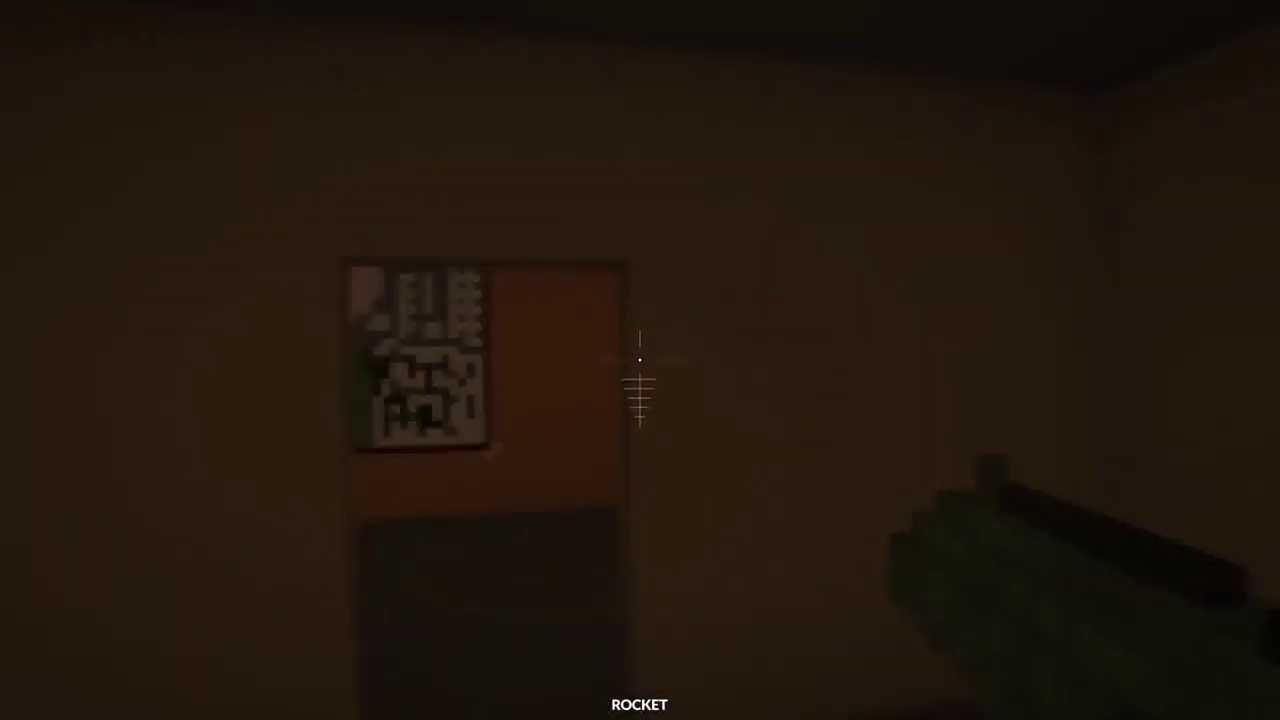
key(w)
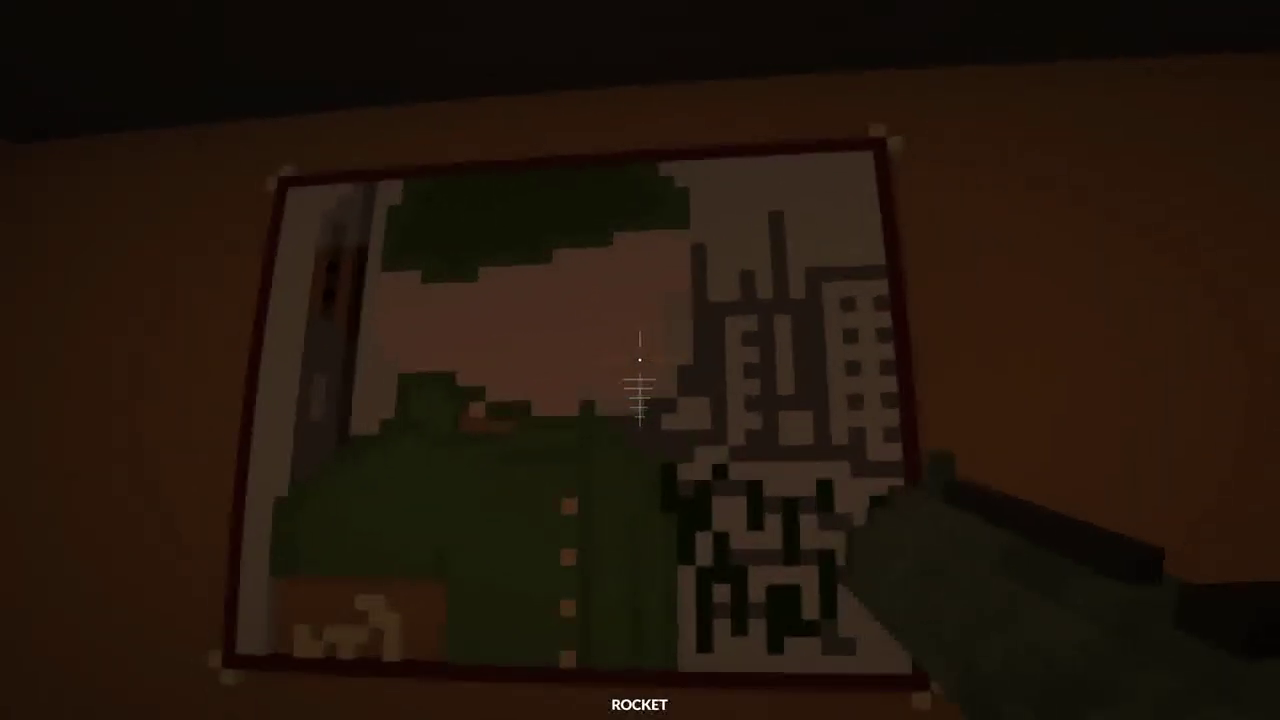
key(f)
key(f)
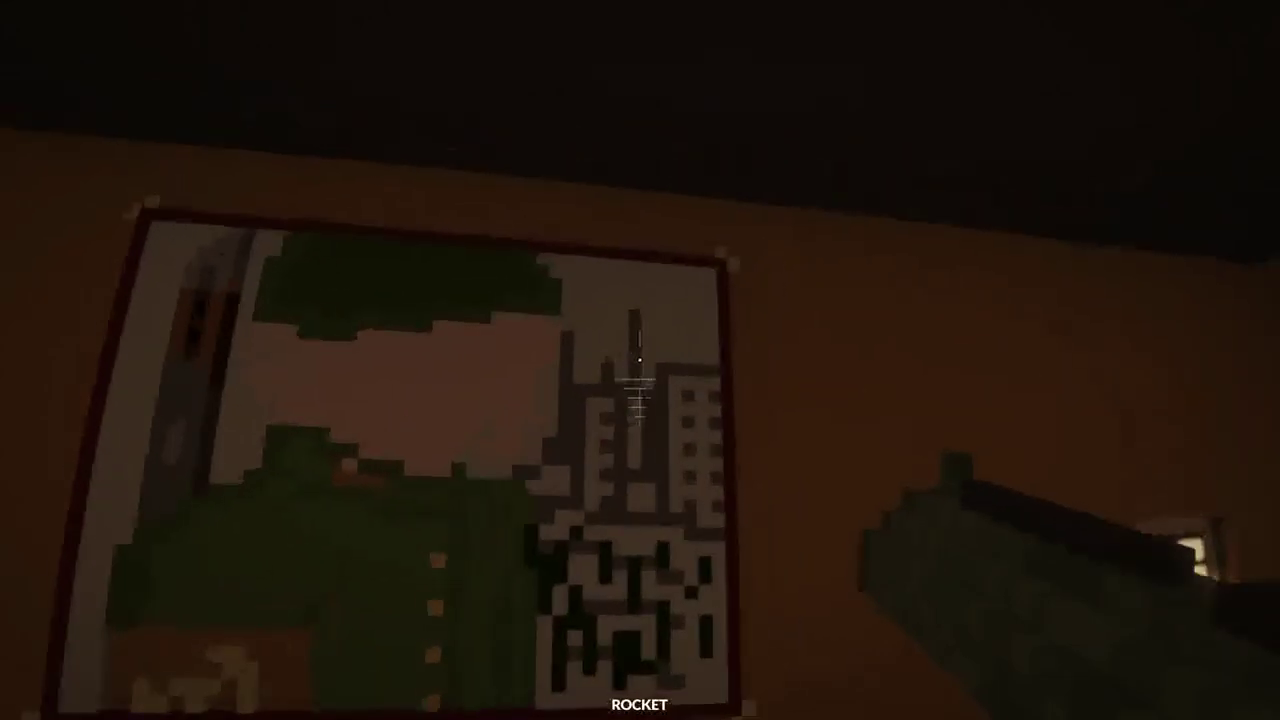
key(s)
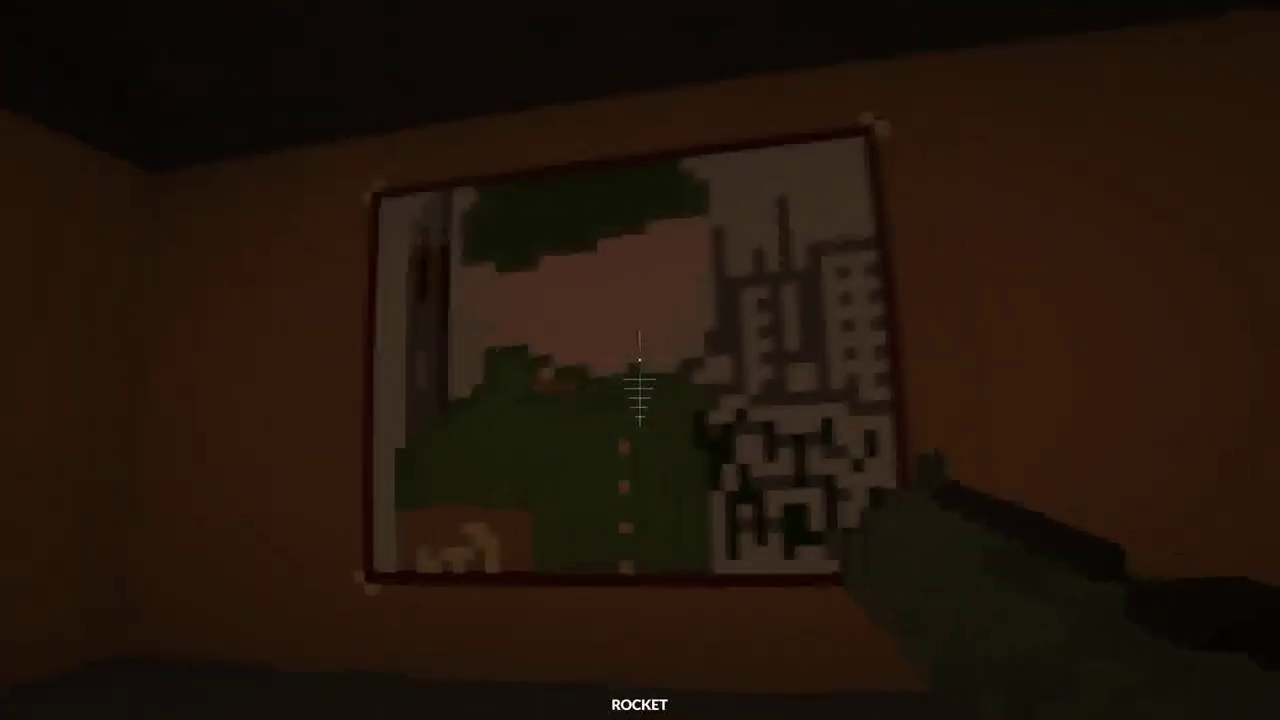
click(640, 360)
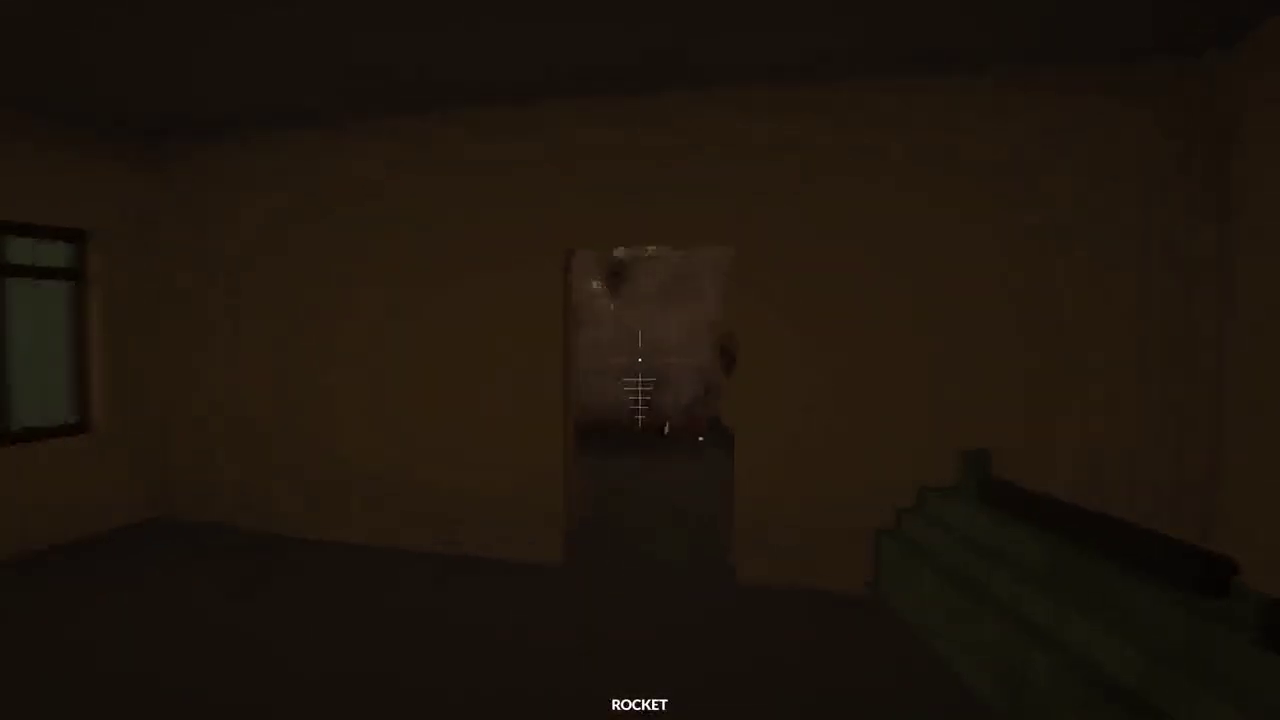
key(w)
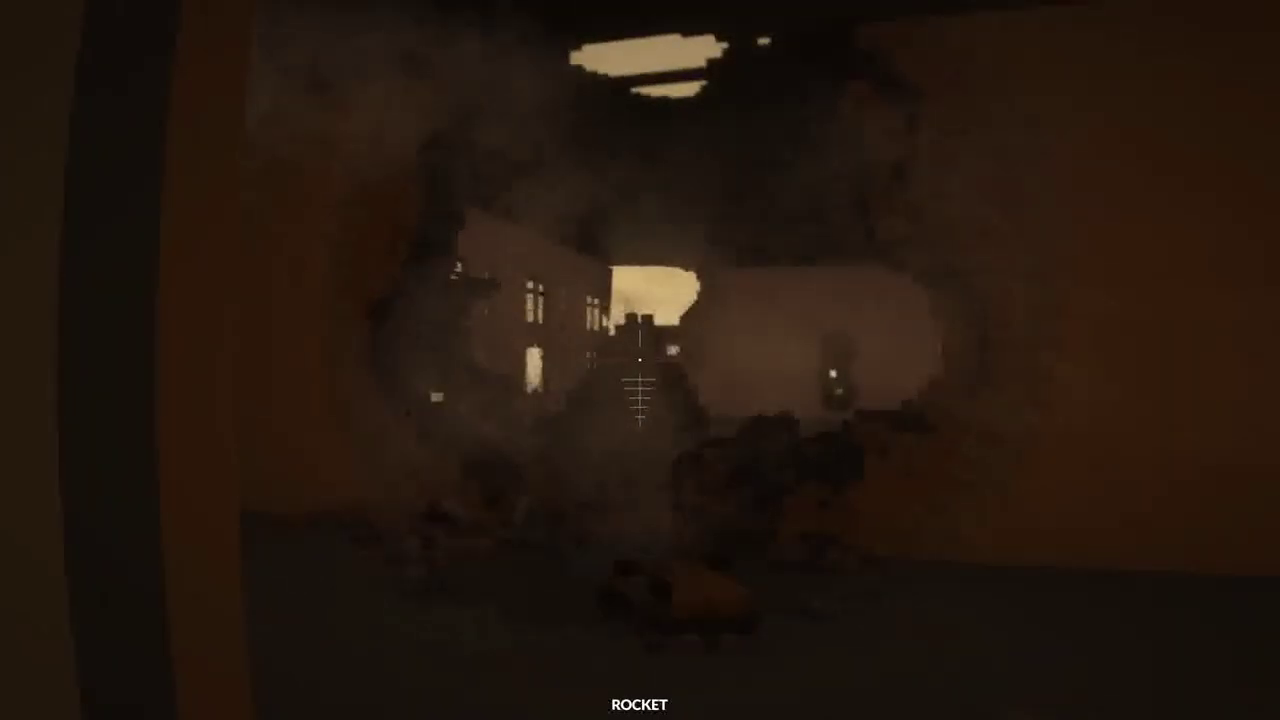
key(w)
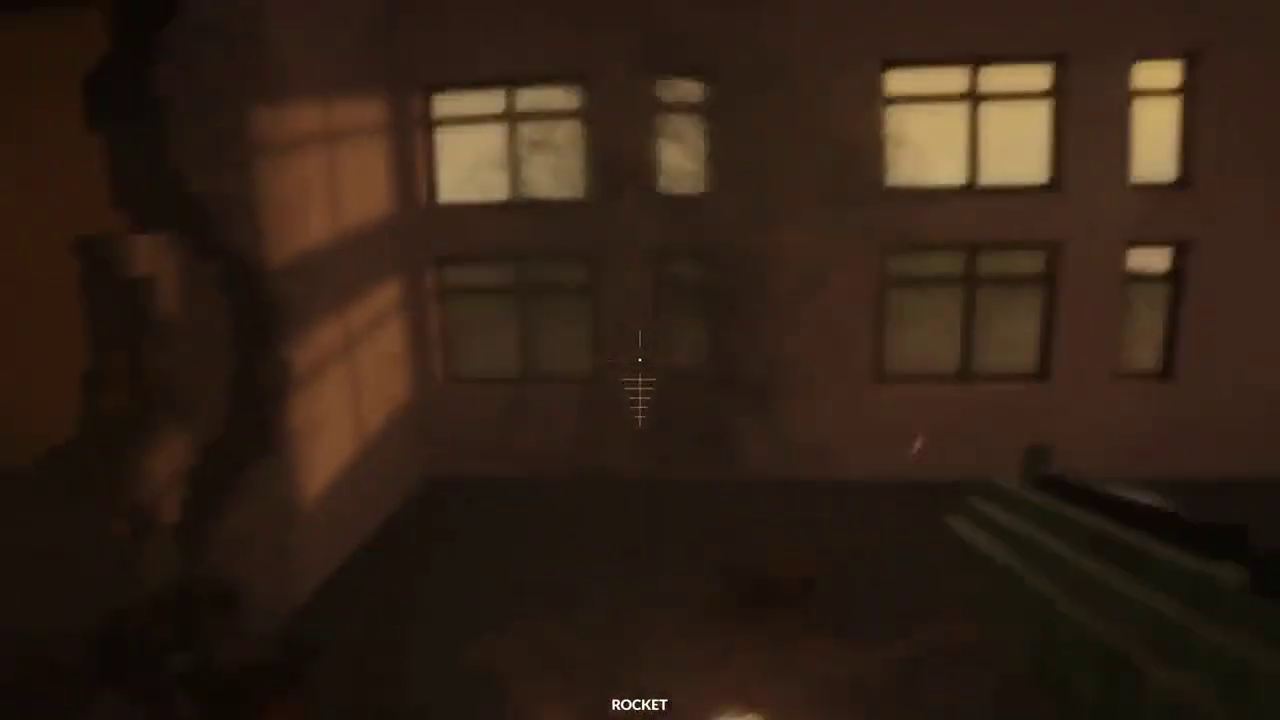
click(640, 360)
key(w)
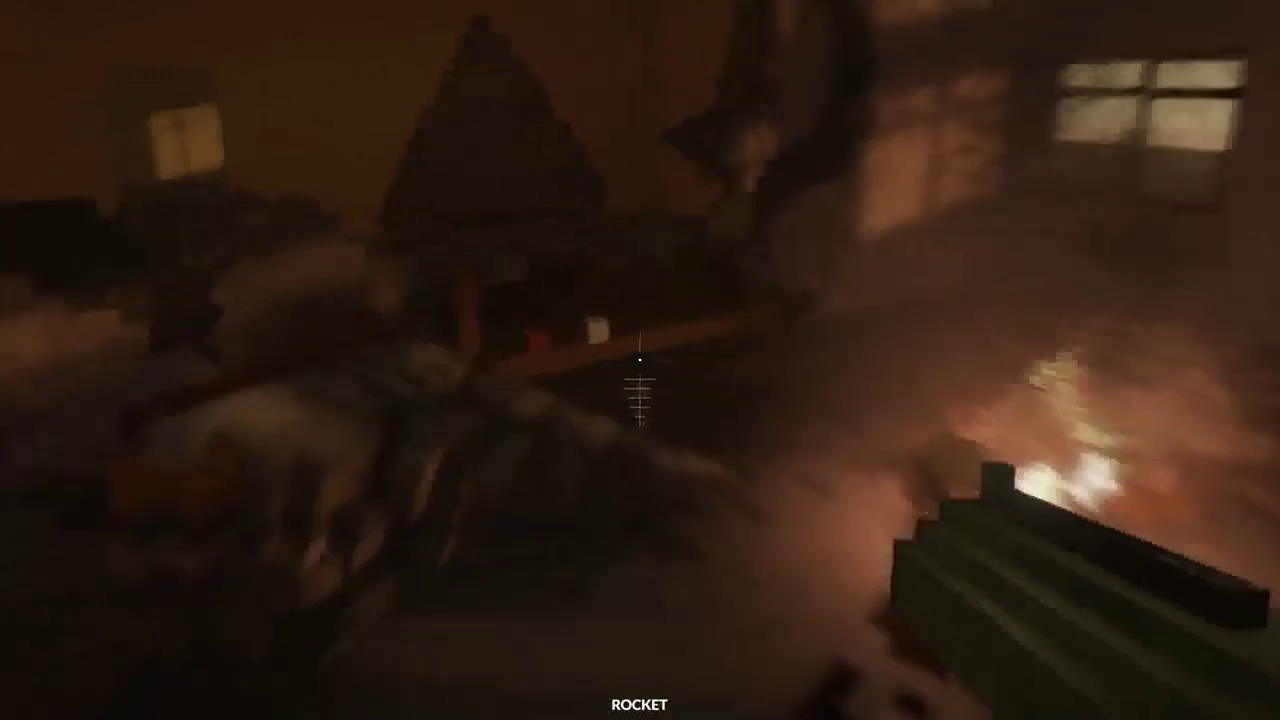
key(s)
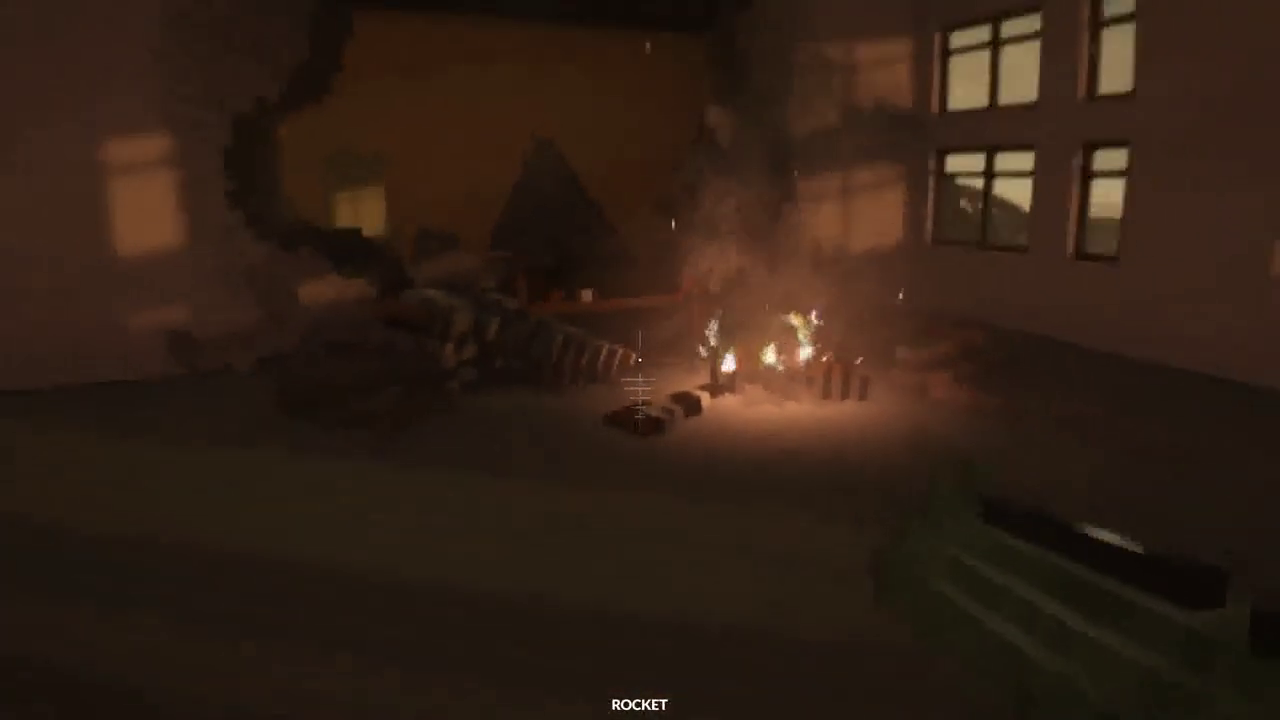